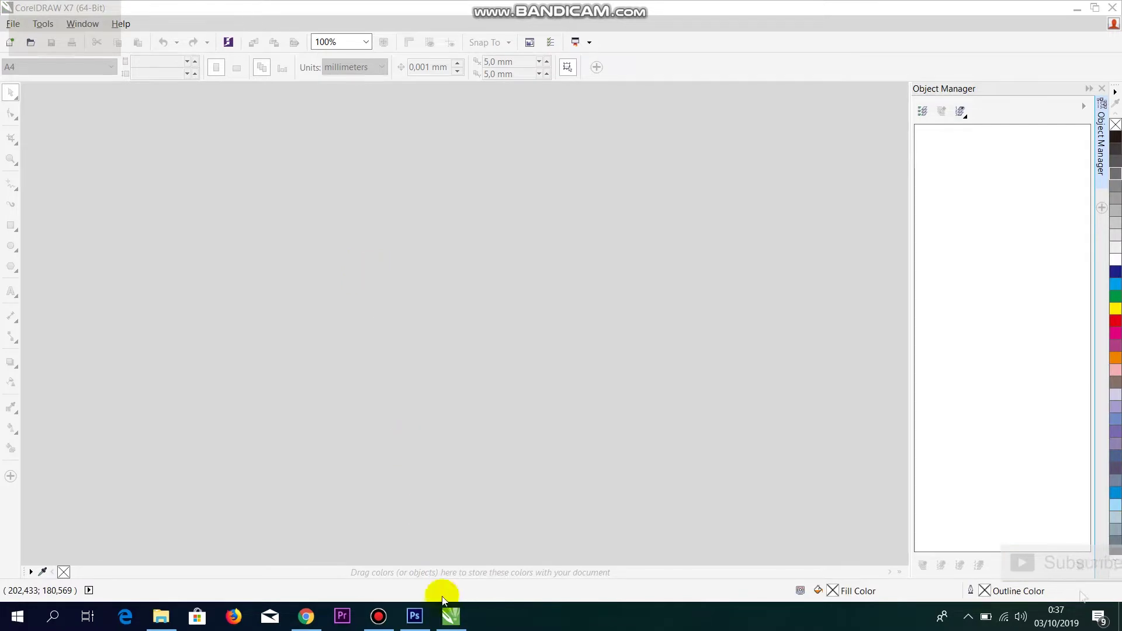
Step: Bring the image oppo-a3s-1 from the Downloads folder into CorelDRAW and place it on the page
click(161, 616)
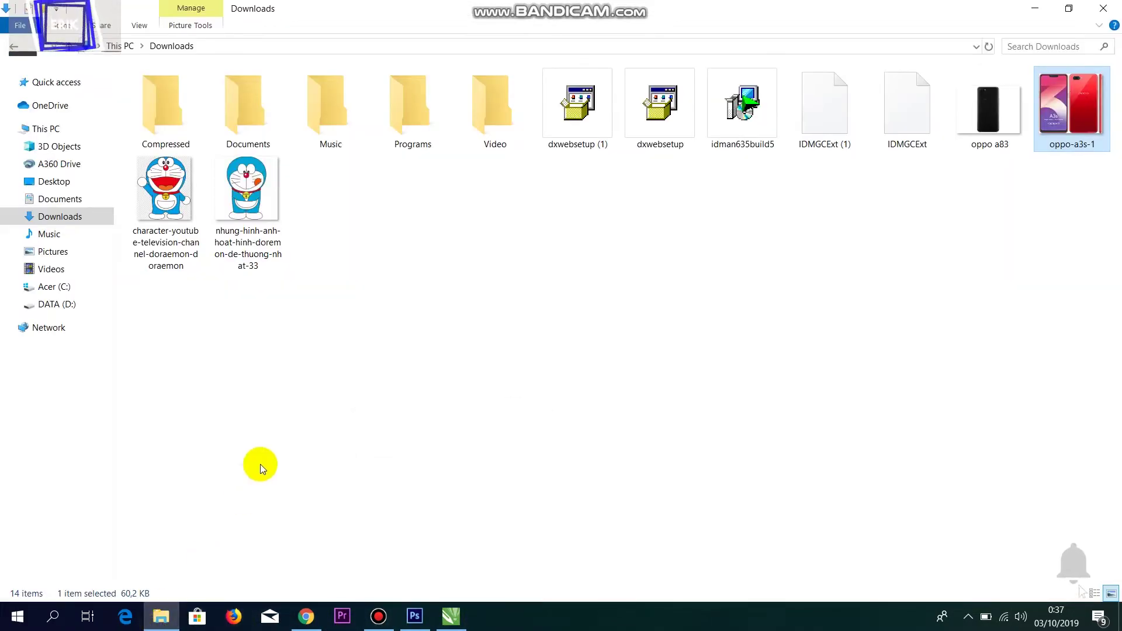
drag(1072, 108, 438, 624)
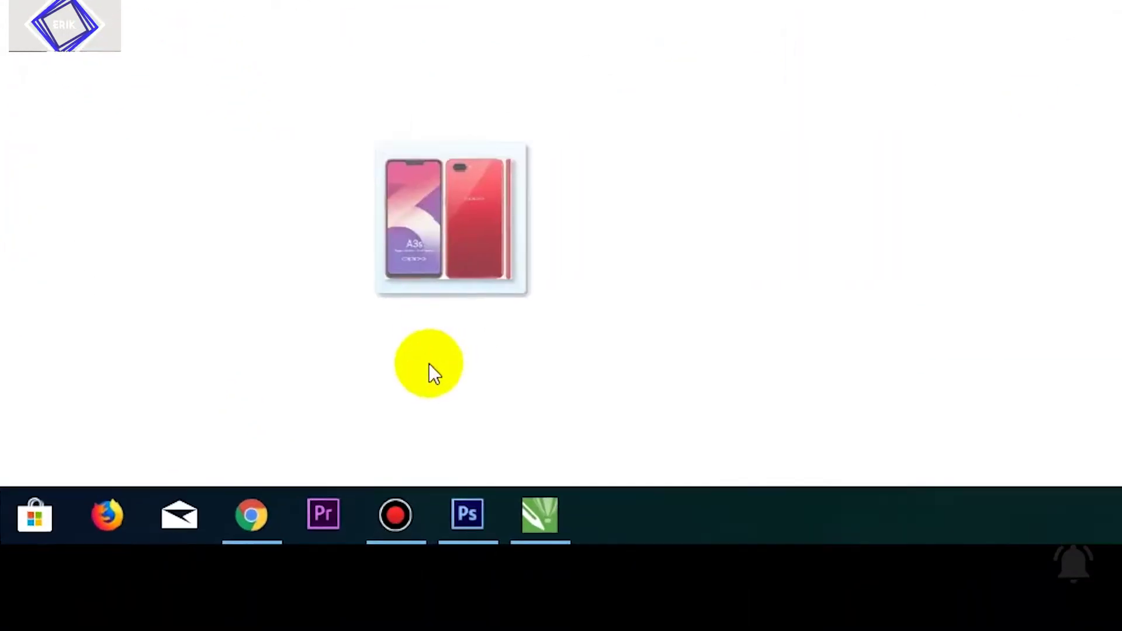
drag(577, 485, 831, 0)
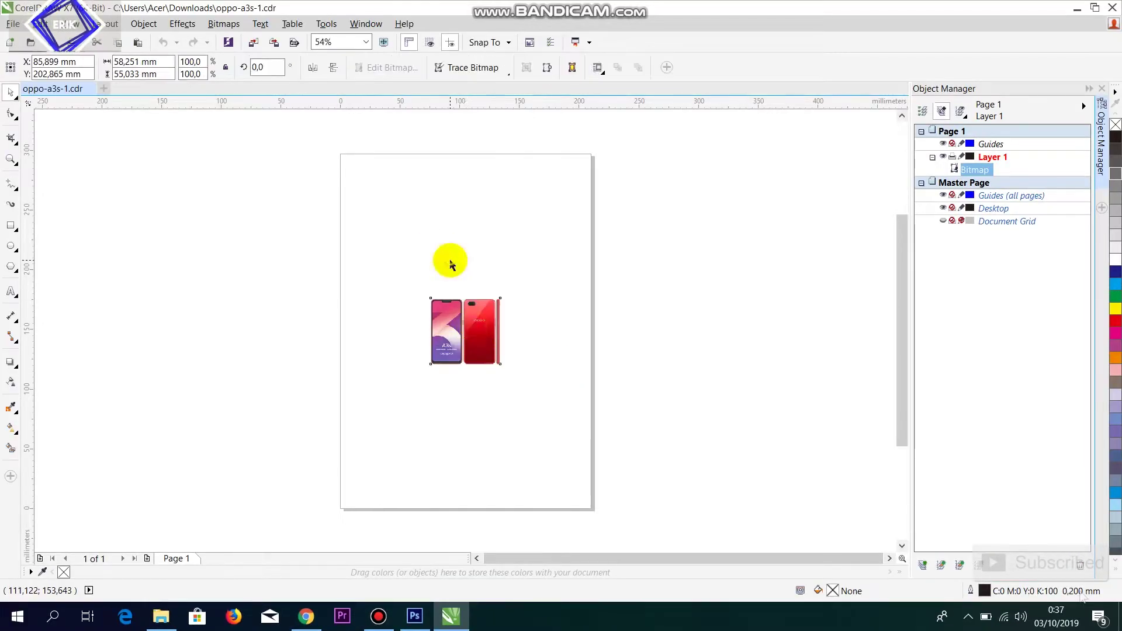
click(452, 264)
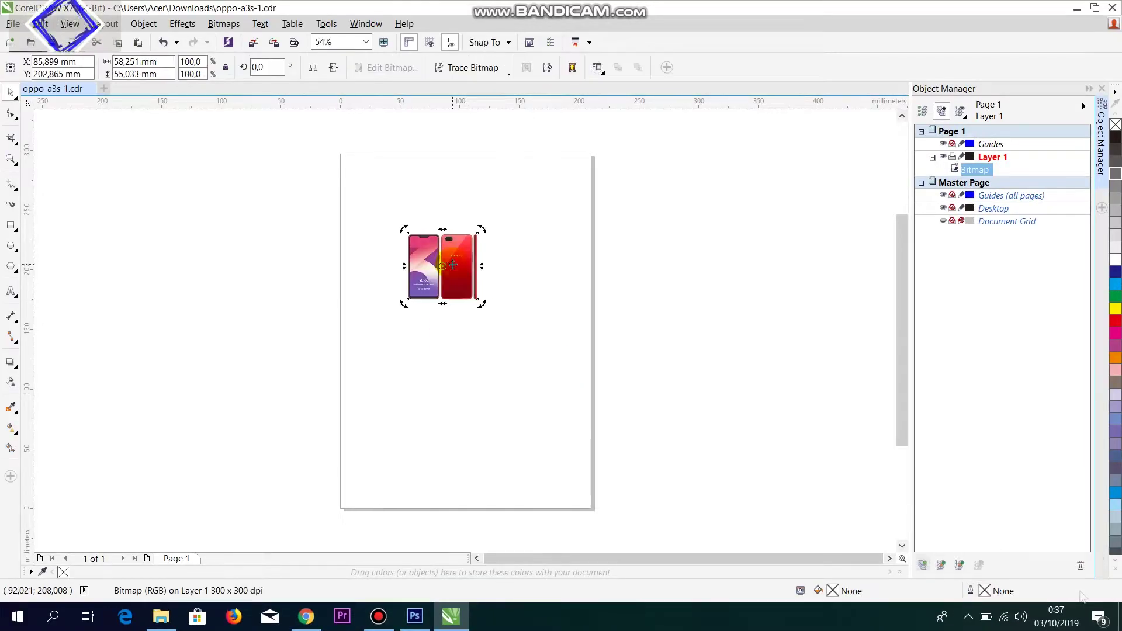
scroll(451, 265, up, 2)
scroll(455, 264, down, 2)
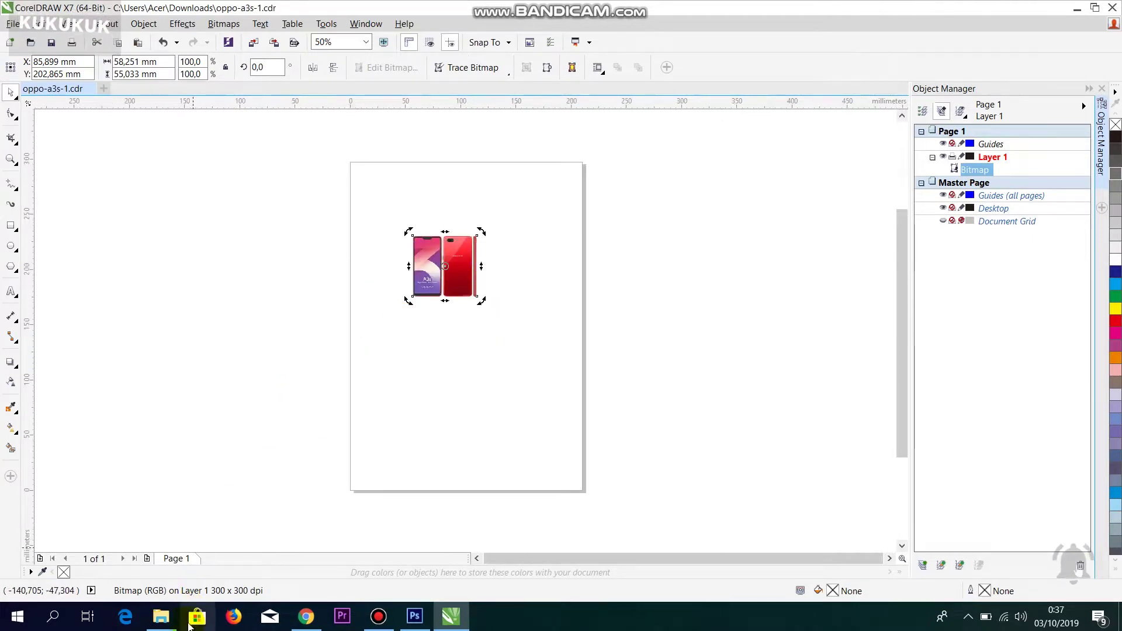
Step: Switch to Chrome, search Google for "oppo a3s" and open GSMArena's full phone specifications for the Oppo A3s
click(160, 618)
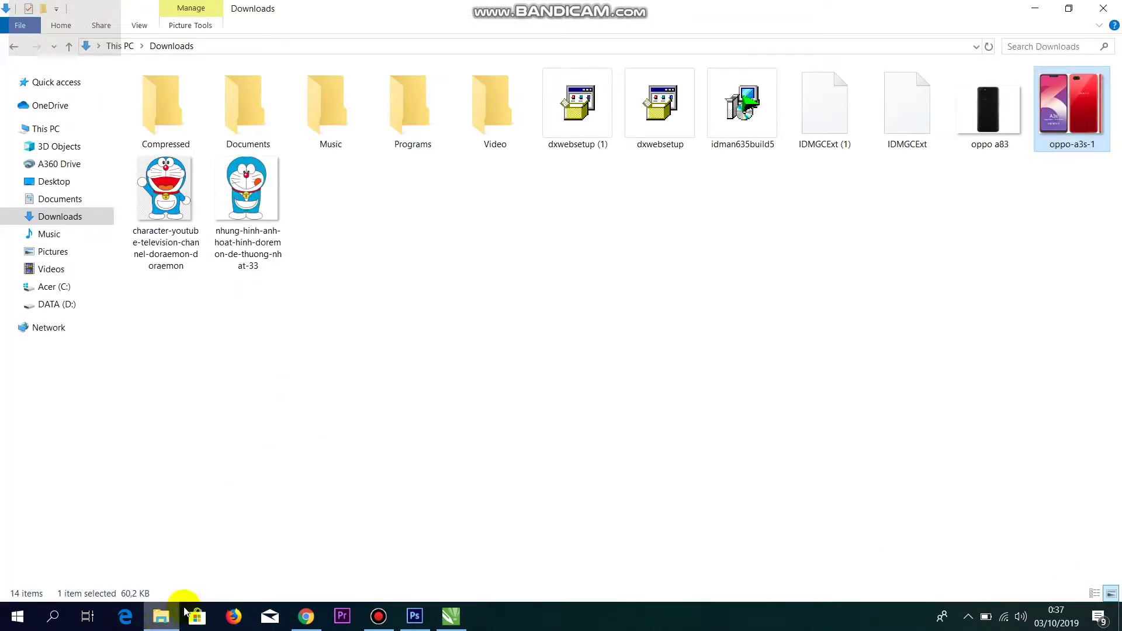
click(307, 617)
click(440, 297)
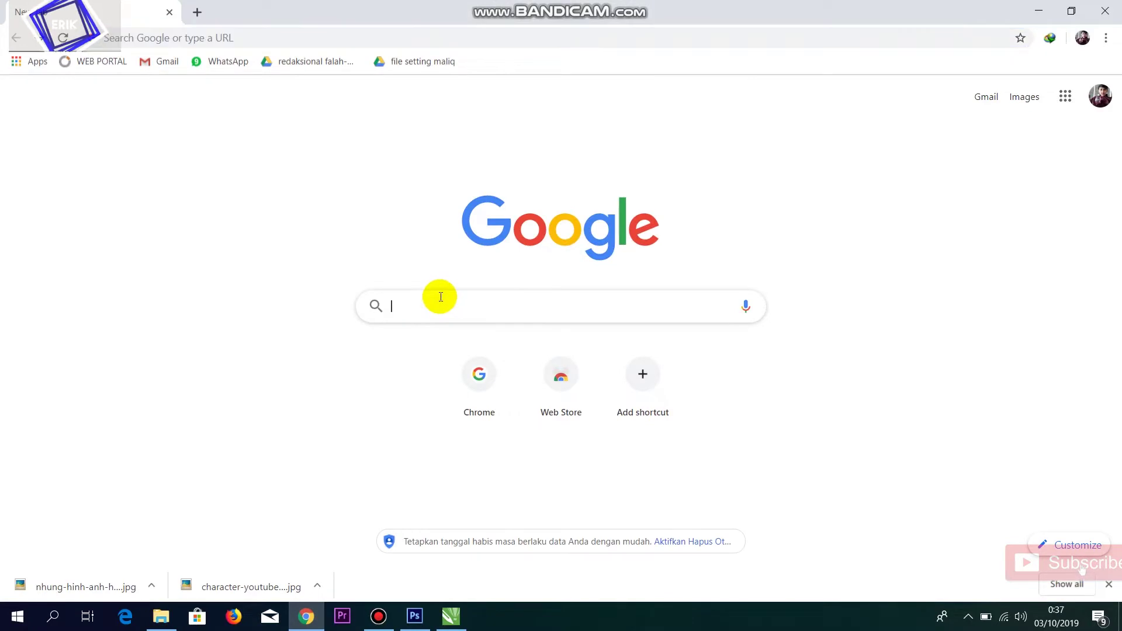
text(oppo )
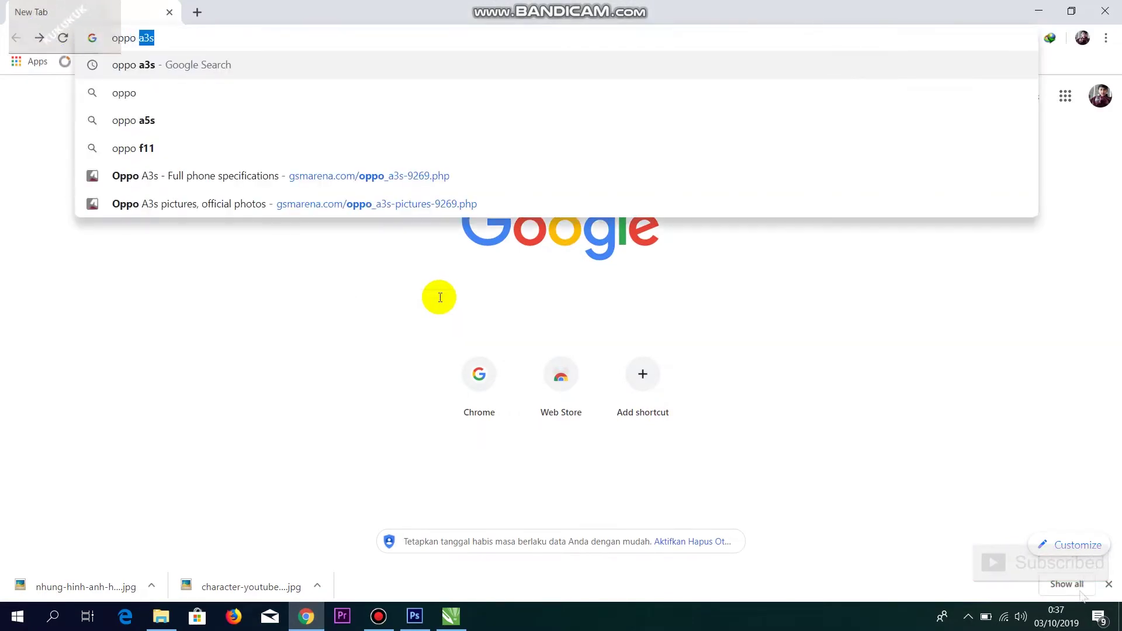
text(a3s)
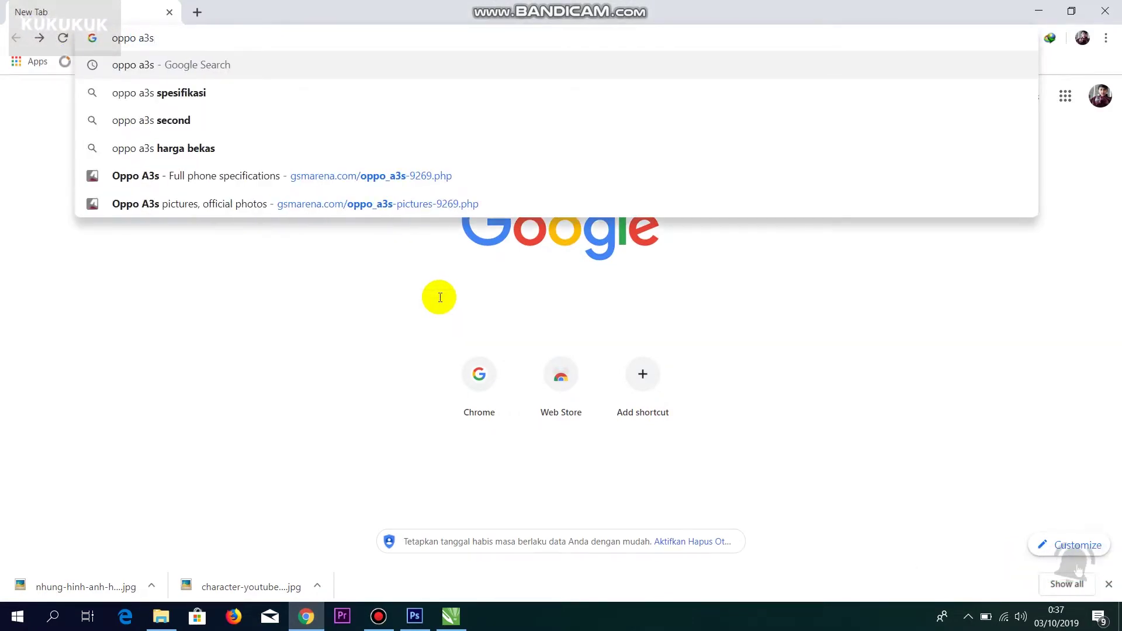
key(Return)
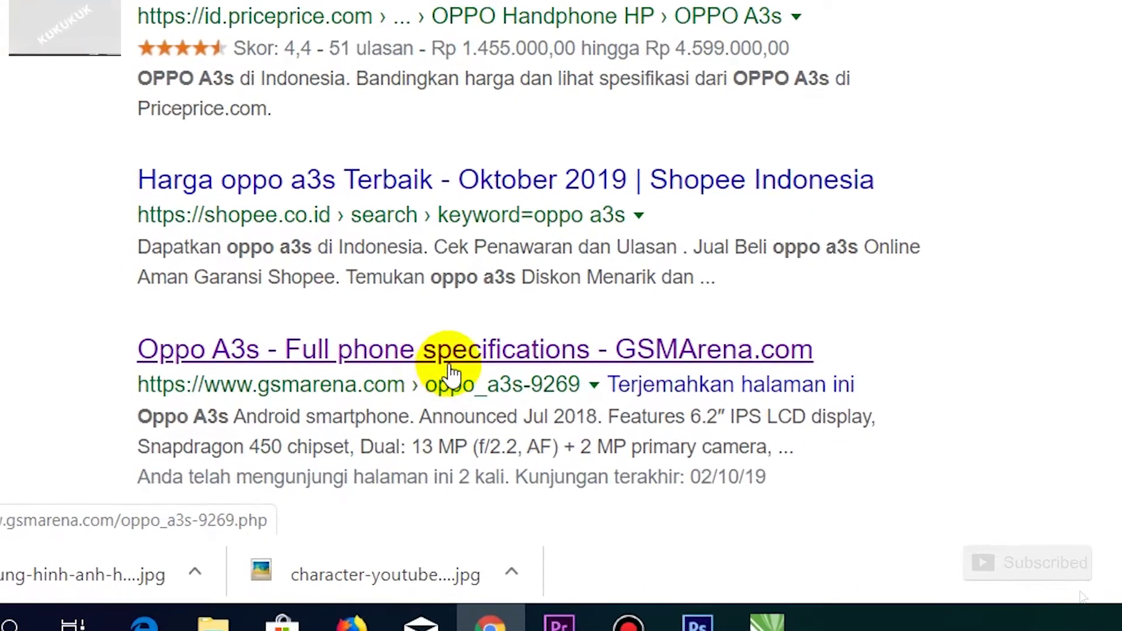
click(455, 368)
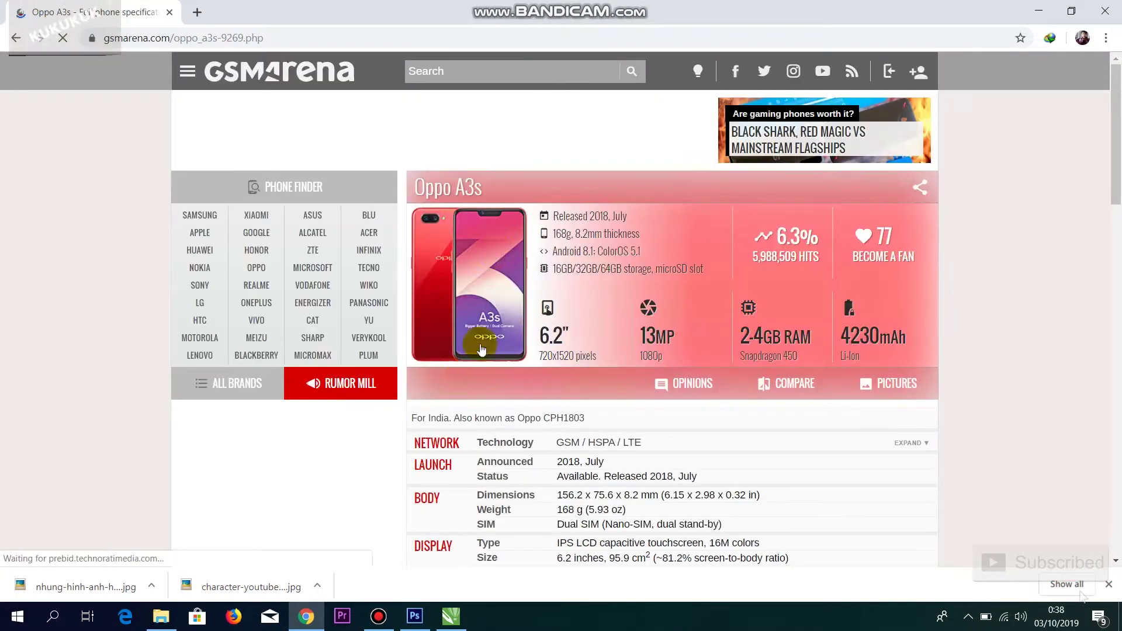
Step: Copy the height and width figures "156.2 x 75.6" from the phone's body dimensions
scroll(511, 292, down, 1)
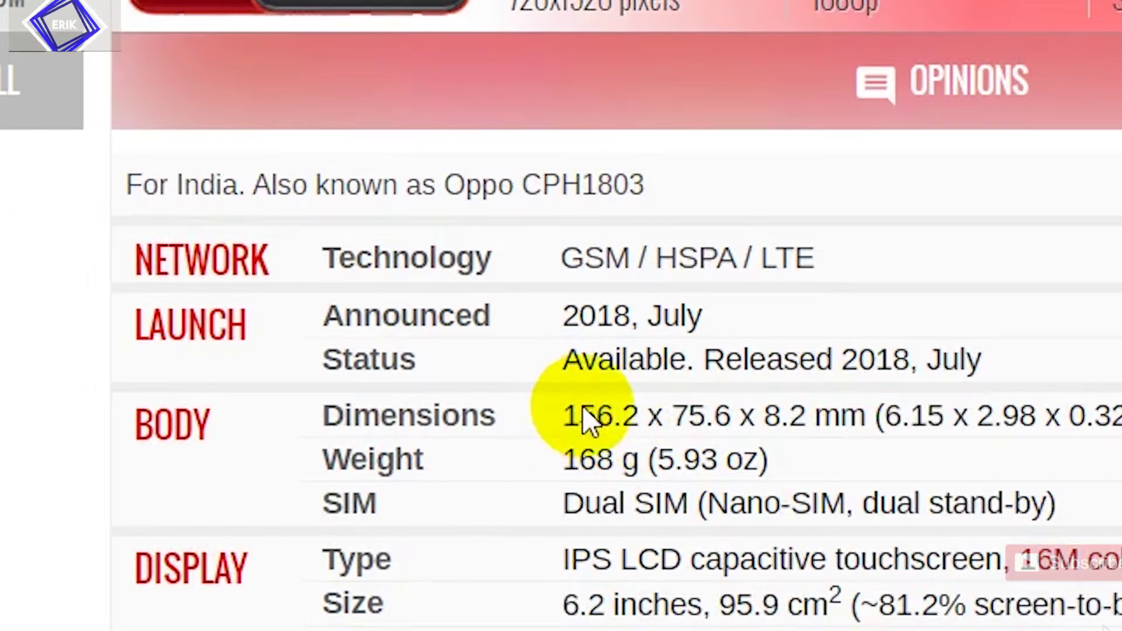
drag(596, 416, 563, 416)
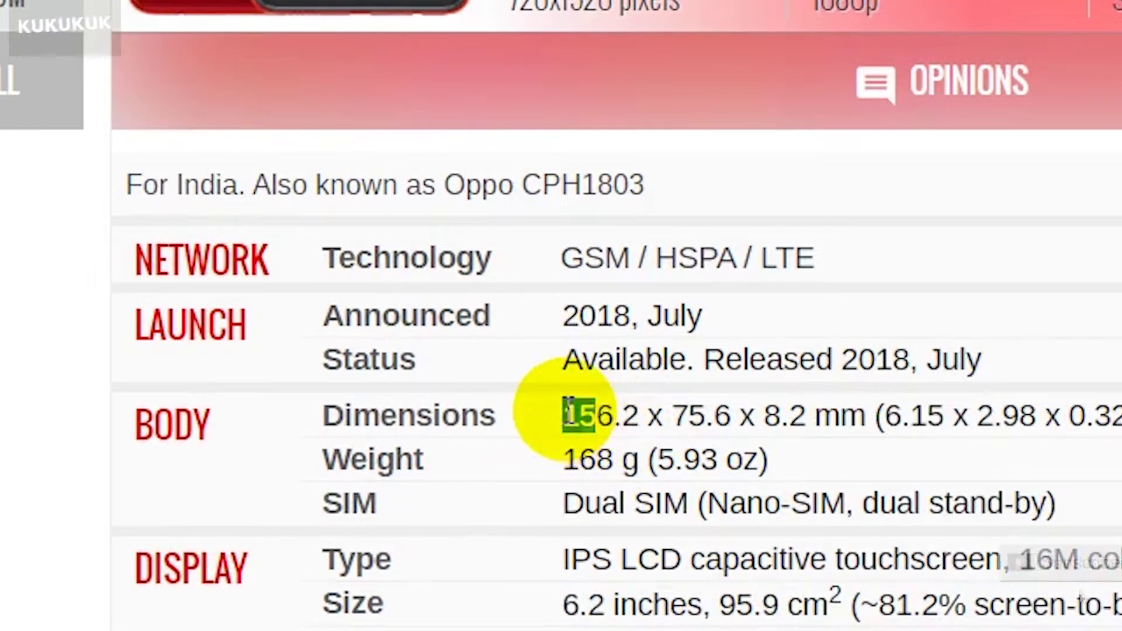
click(609, 416)
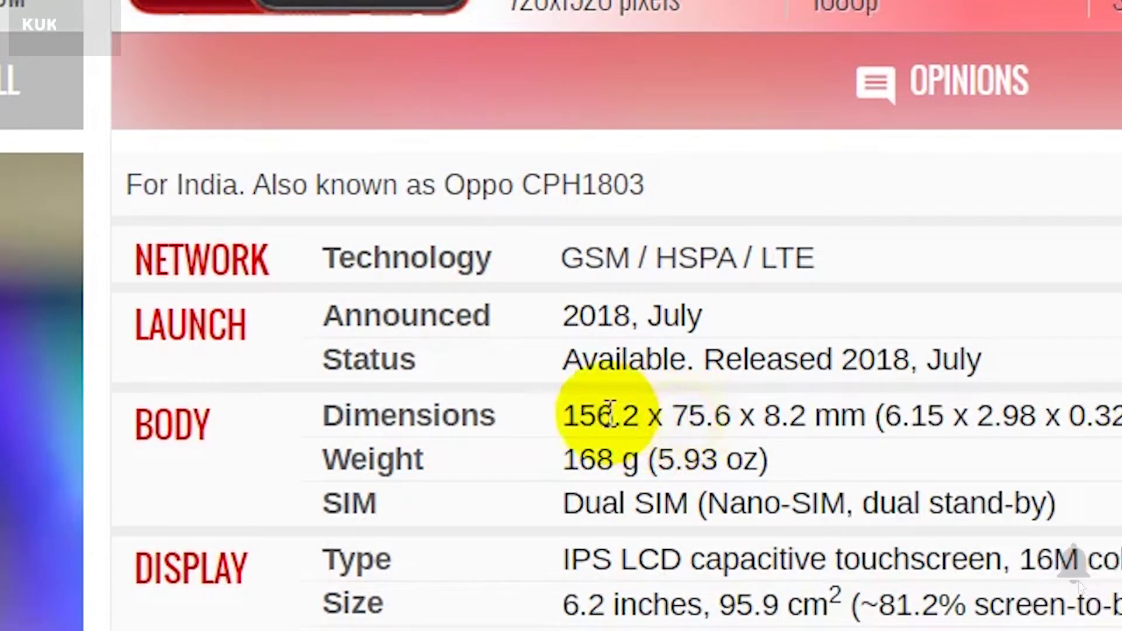
drag(563, 416, 721, 425)
key(ctrl+c)
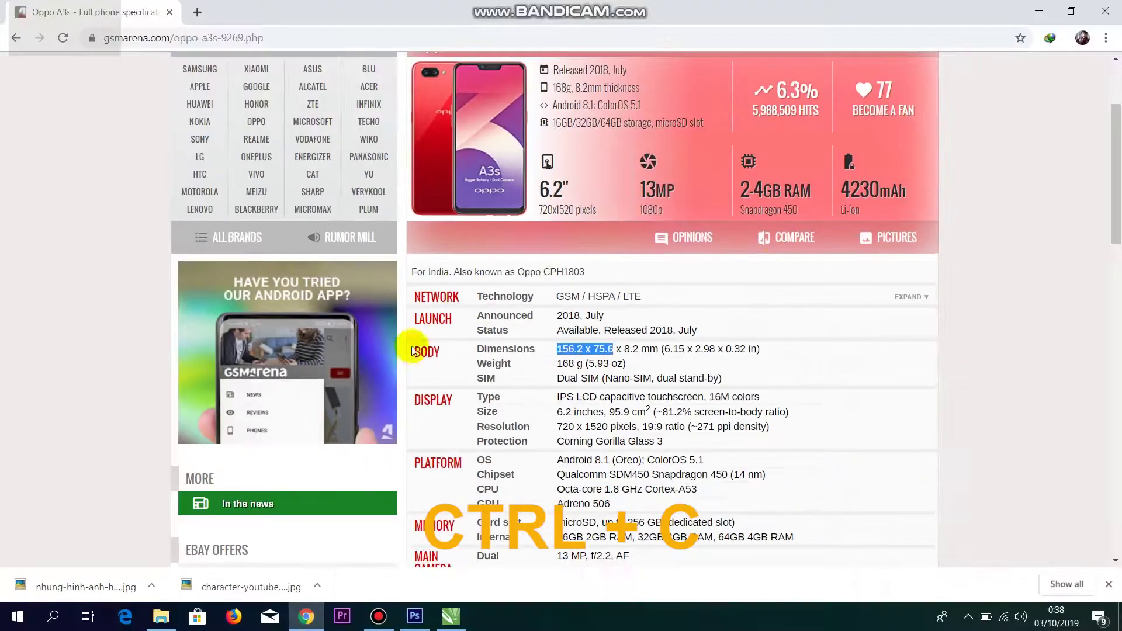
Step: Return to CorelDRAW and enlarge the phone image proportionally to about 165 x 156 mm
click(1035, 11)
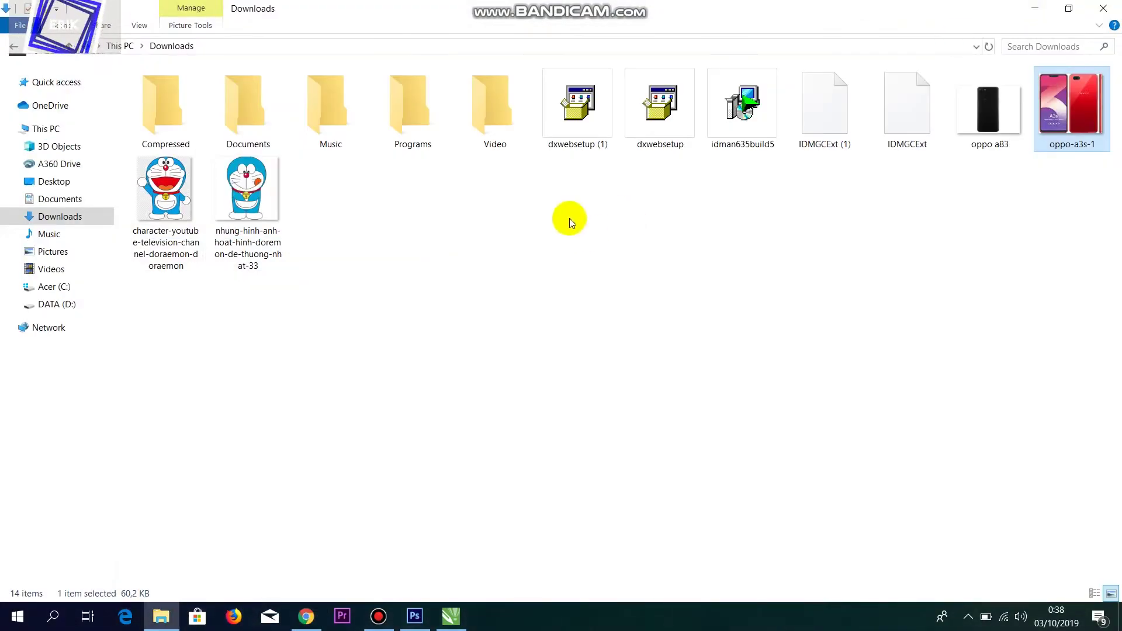
click(460, 624)
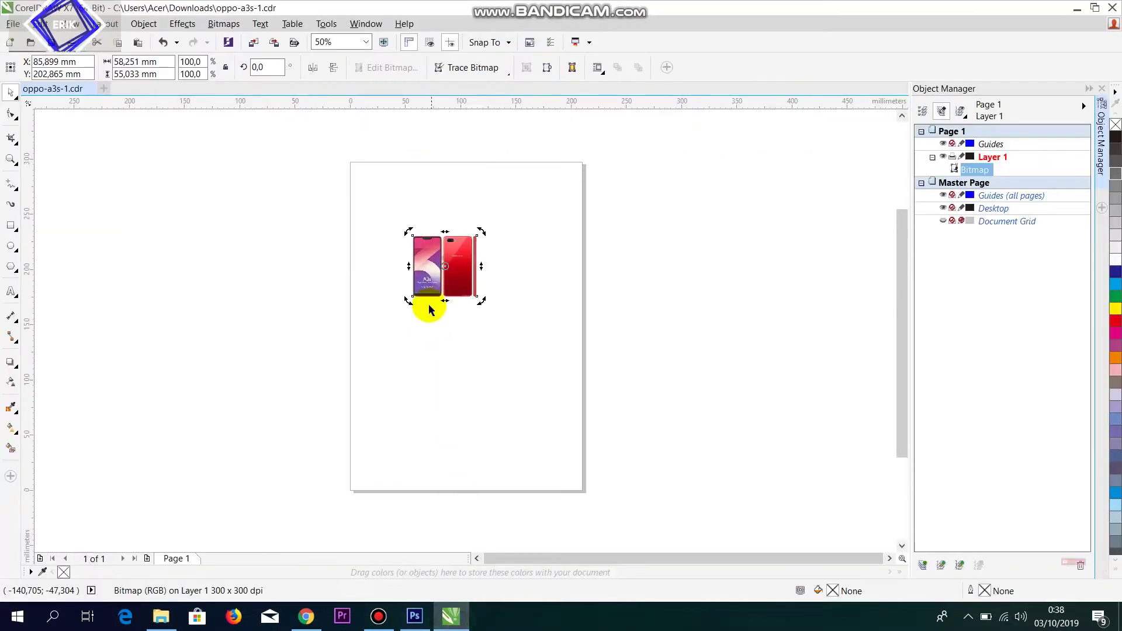
click(477, 291)
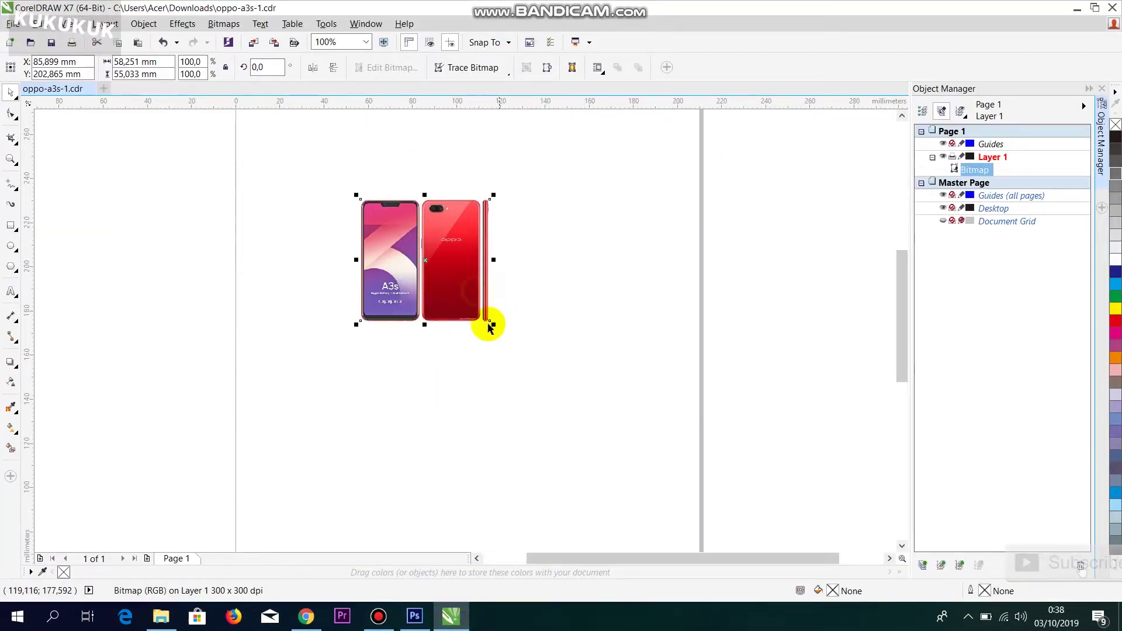
drag(505, 336, 686, 509)
scroll(499, 271, down, 4)
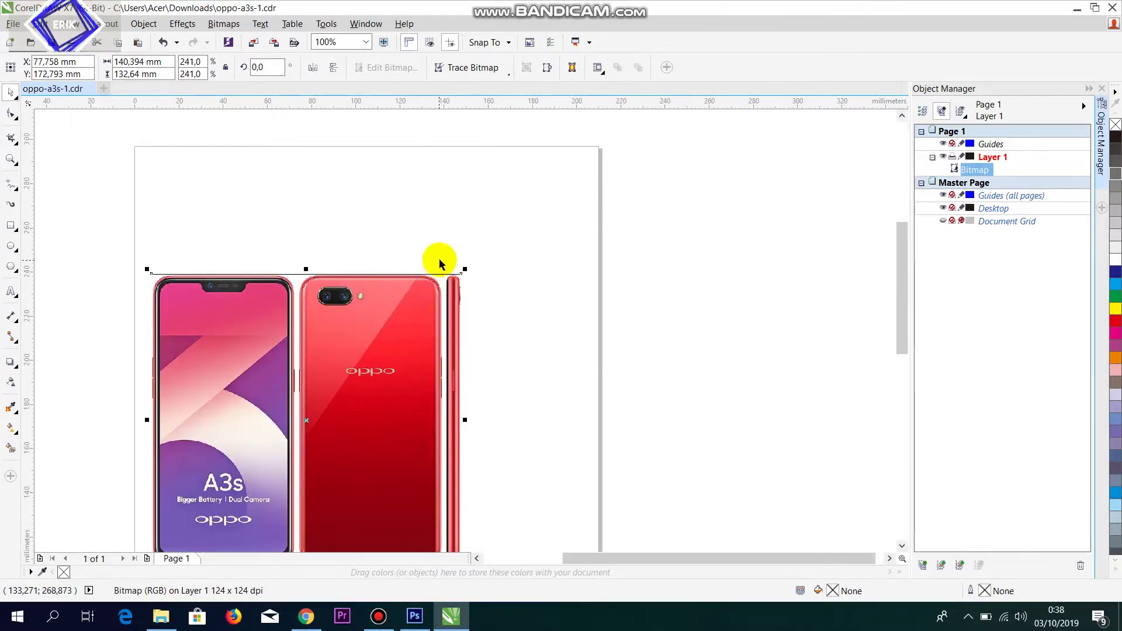
drag(465, 268, 521, 219)
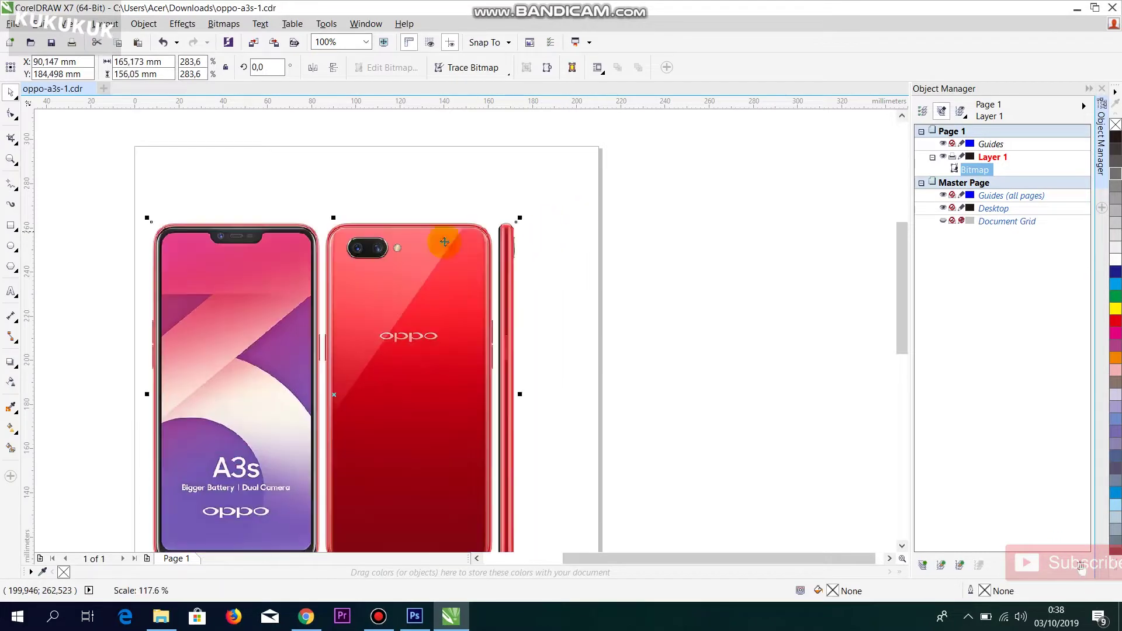
scroll(386, 263, down, 1)
scroll(398, 285, up, 1)
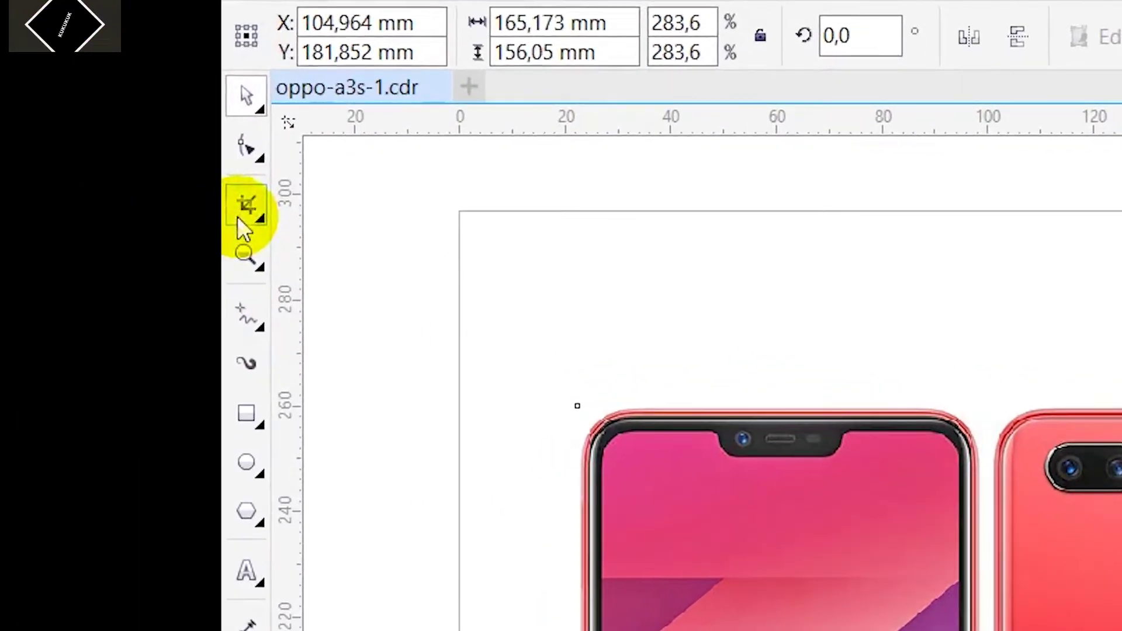
Step: Draw a crop area around the phone's back view and raise its lower edge to the phone's bottom, about 82 x 166 mm overall
click(10, 138)
scroll(995, 389, down, 1)
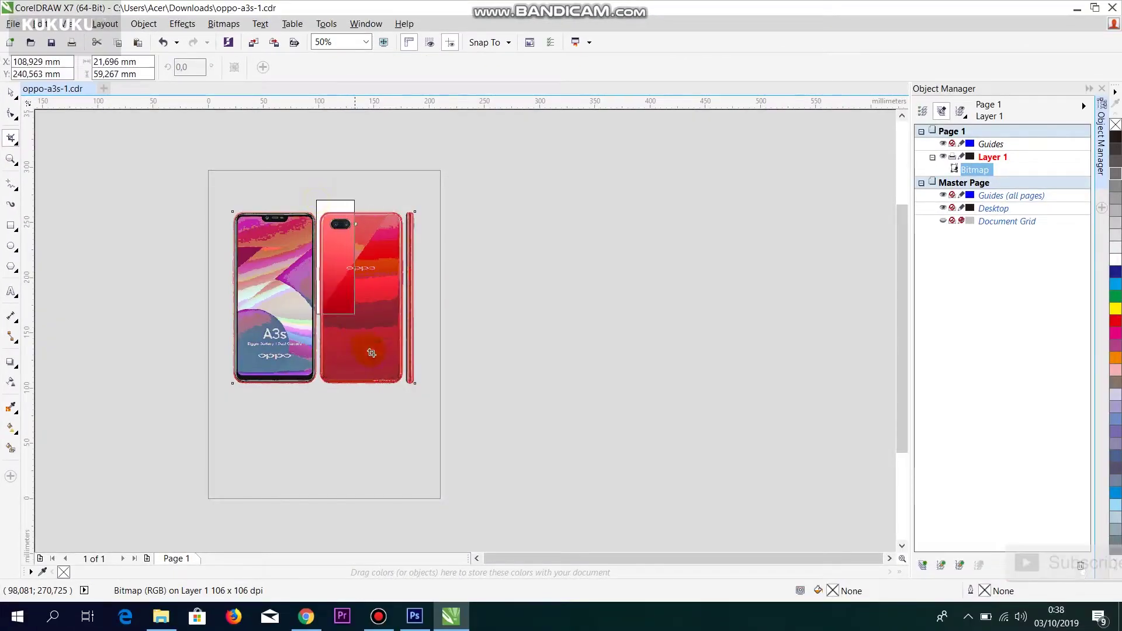
drag(371, 353, 409, 391)
scroll(362, 387, up, 5)
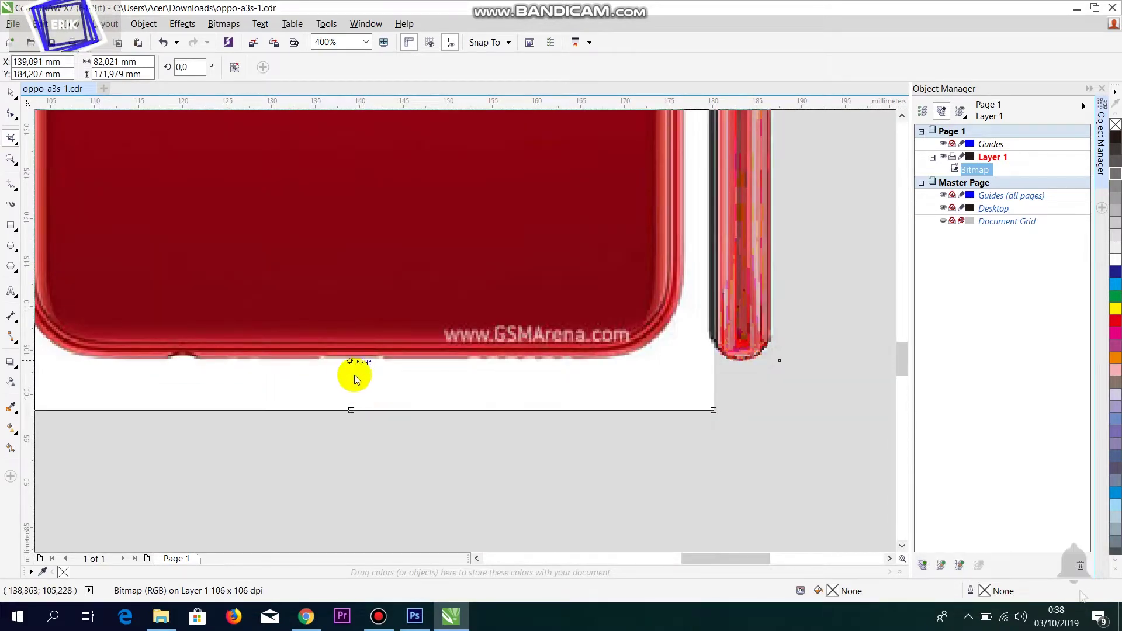
scroll(356, 380, up, 2)
drag(347, 441, 339, 334)
scroll(350, 334, down, 7)
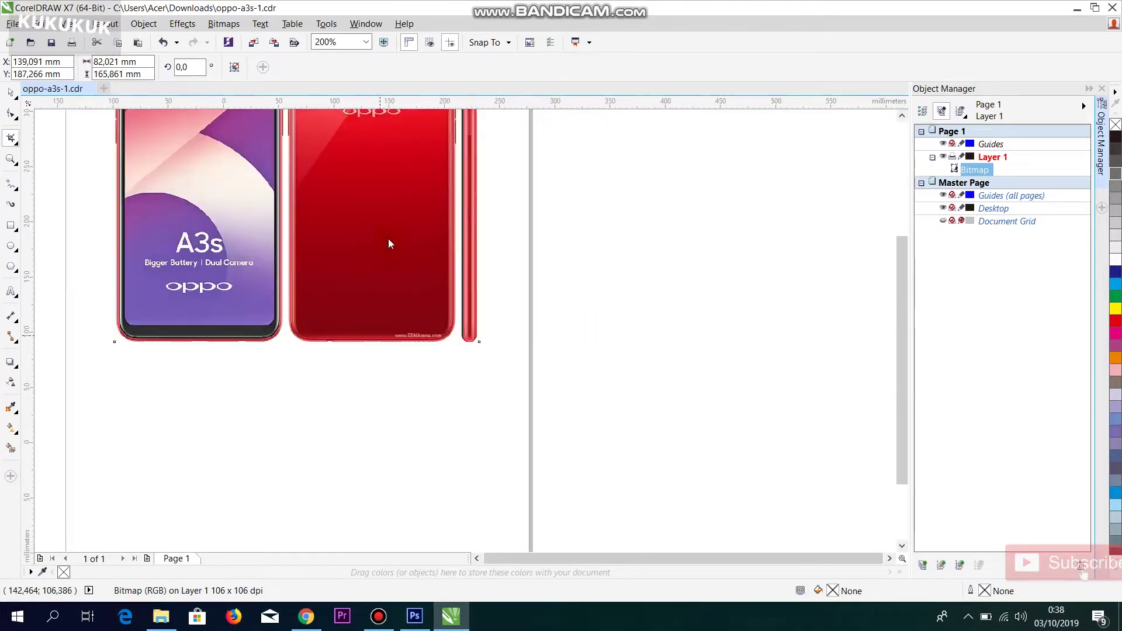
Step: Lower the crop area's upper edge to the top of the phone, making the area about 155 mm high
scroll(377, 151, up, 3)
scroll(363, 151, up, 1)
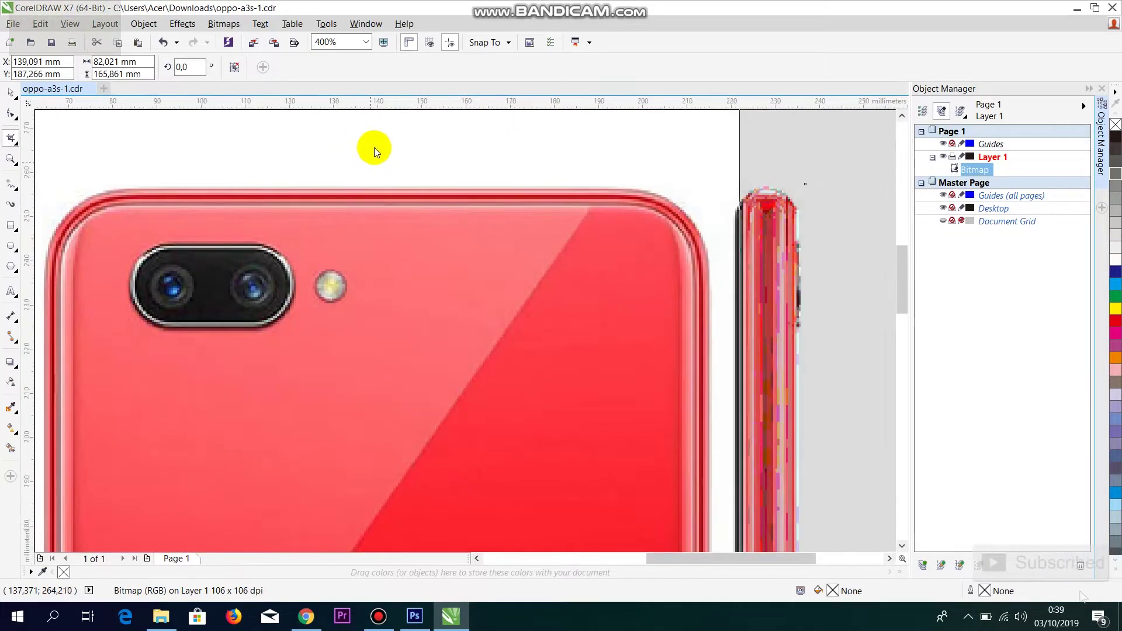
scroll(374, 146, down, 3)
scroll(375, 132, up, 2)
scroll(380, 150, down, 1)
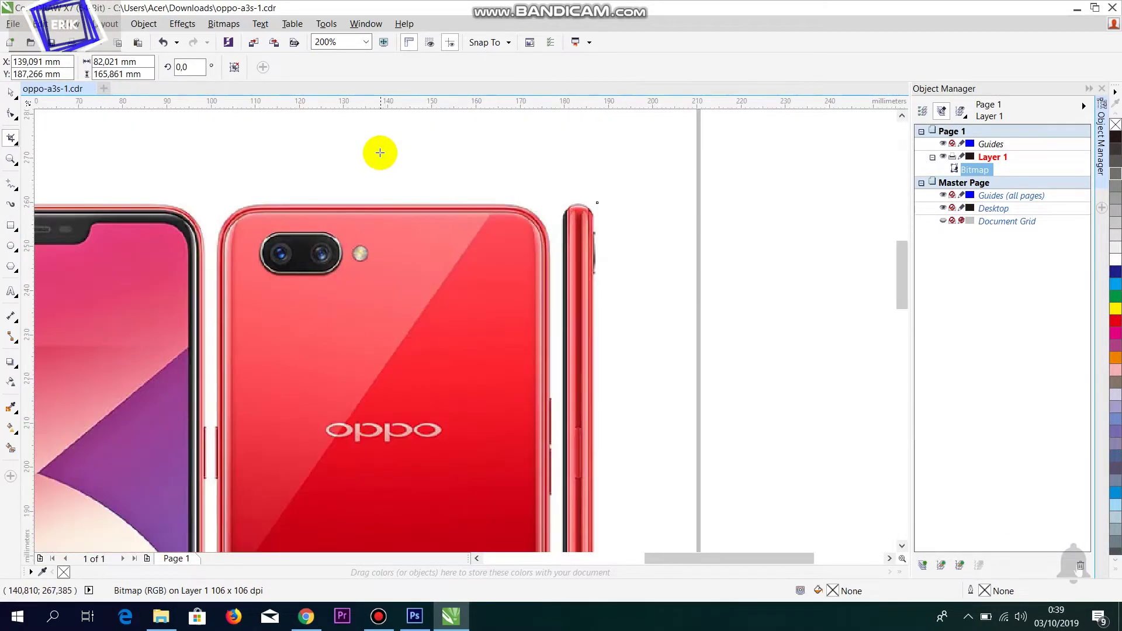
scroll(376, 151, up, 2)
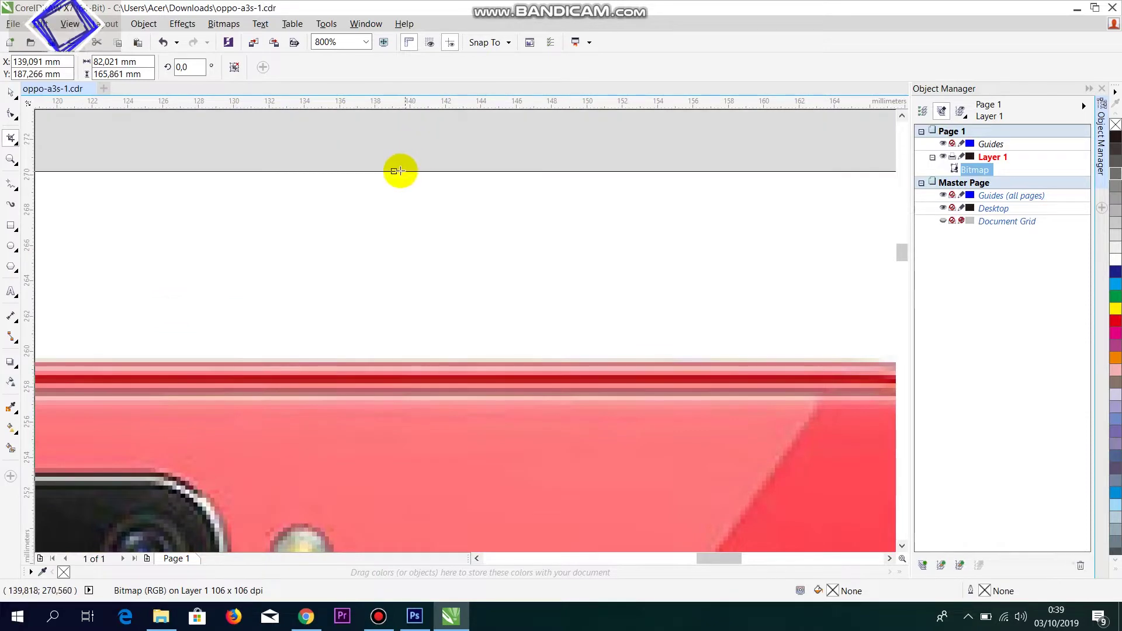
drag(393, 172, 395, 363)
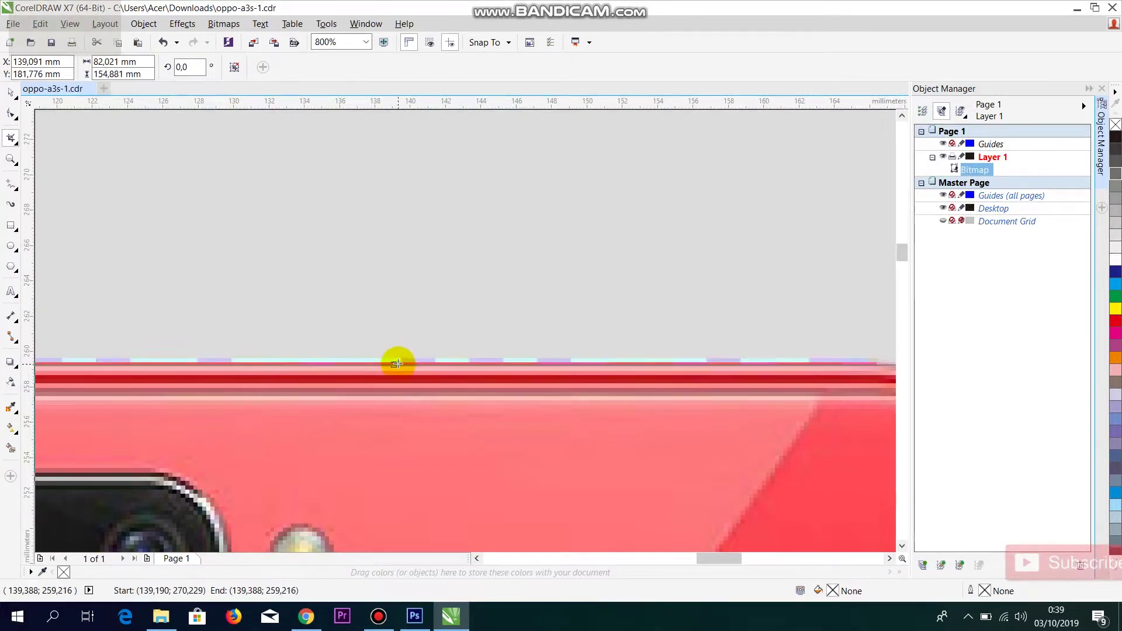
Step: Fit both side edges of the crop area to the phone's back view, about 75 mm wide, and apply the crop
scroll(370, 292, down, 4)
scroll(461, 391, down, 1)
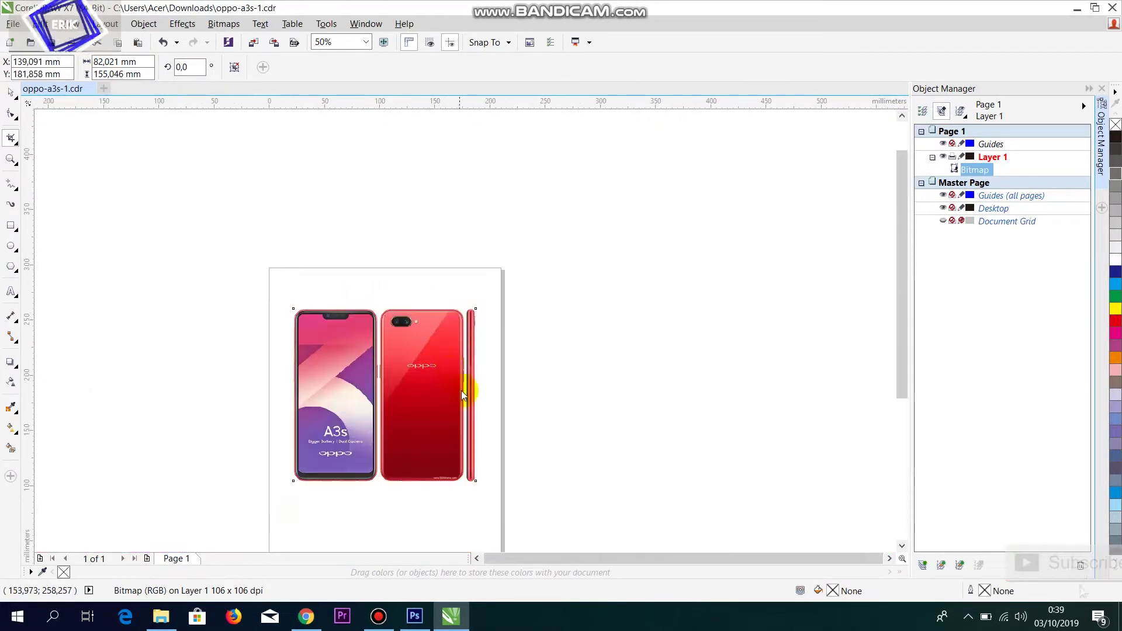
scroll(462, 390, up, 1)
scroll(462, 391, up, 3)
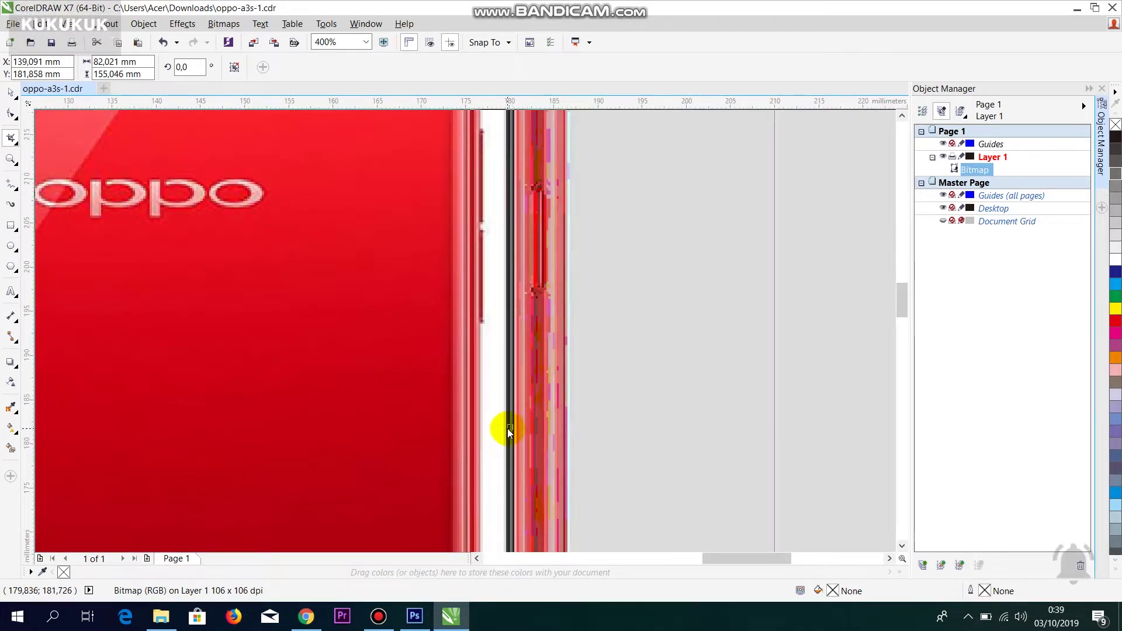
drag(510, 428, 486, 431)
scroll(536, 380, down, 2)
scroll(326, 393, down, 2)
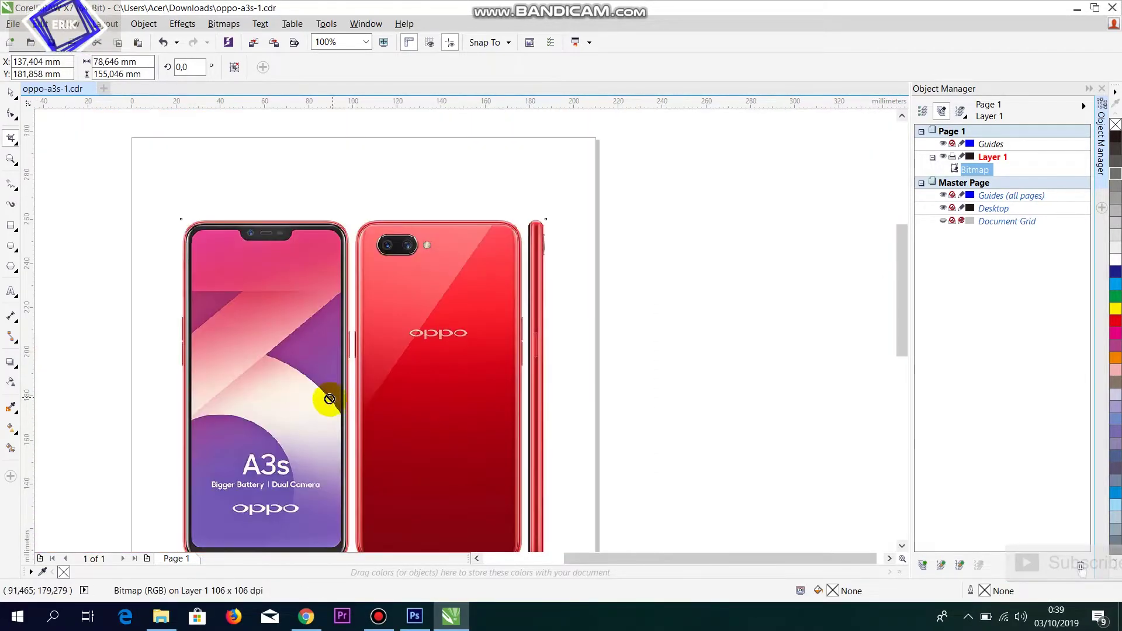
scroll(358, 377, up, 4)
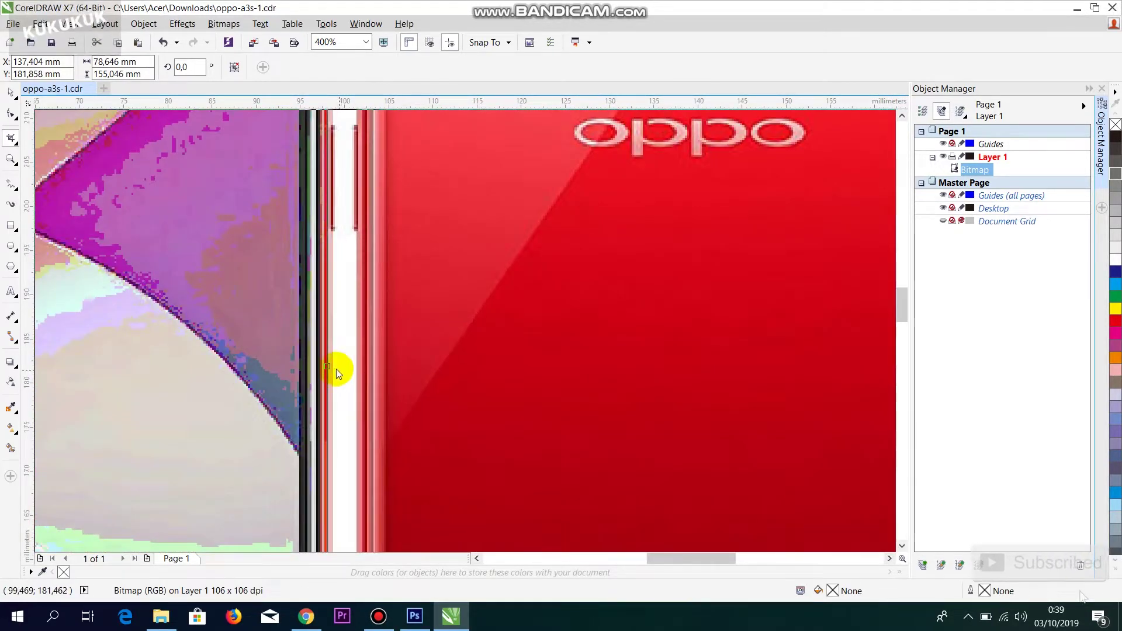
drag(328, 369, 357, 368)
scroll(437, 289, down, 3)
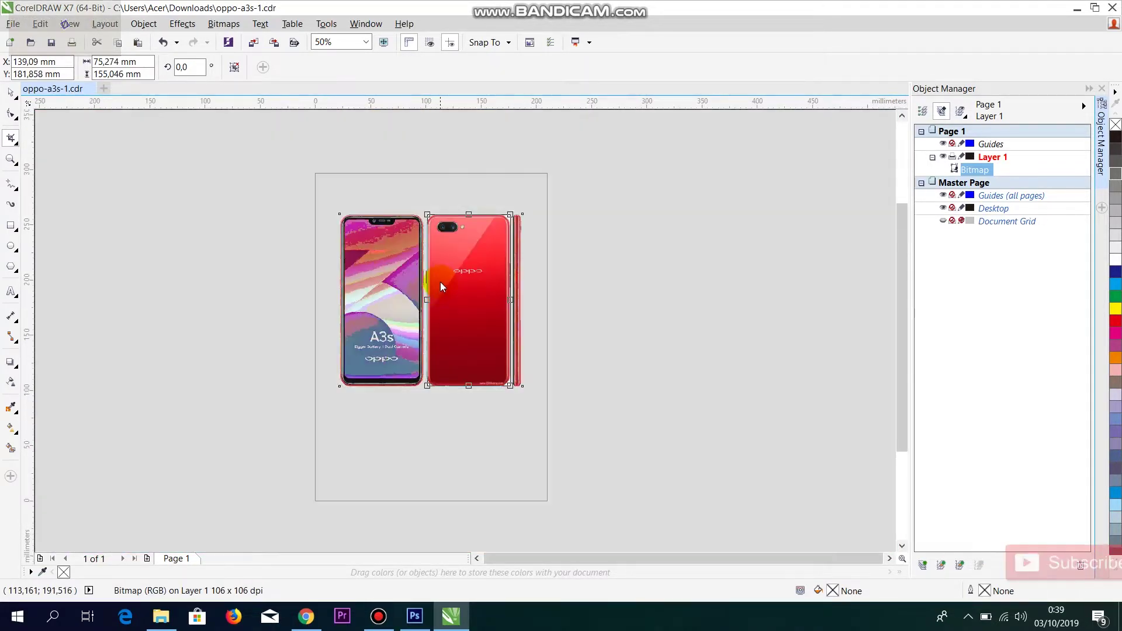
double_click(440, 271)
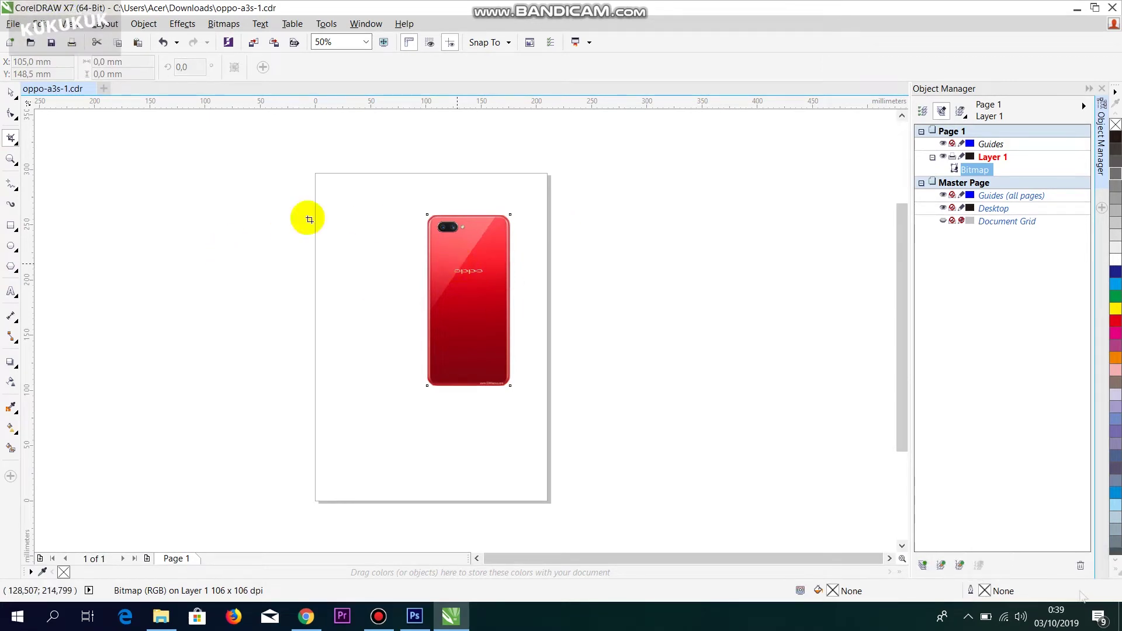
Step: Move the cropped phone image across the page so its centre sits at about X 83 mm, Y 186.6 mm
click(8, 90)
click(450, 250)
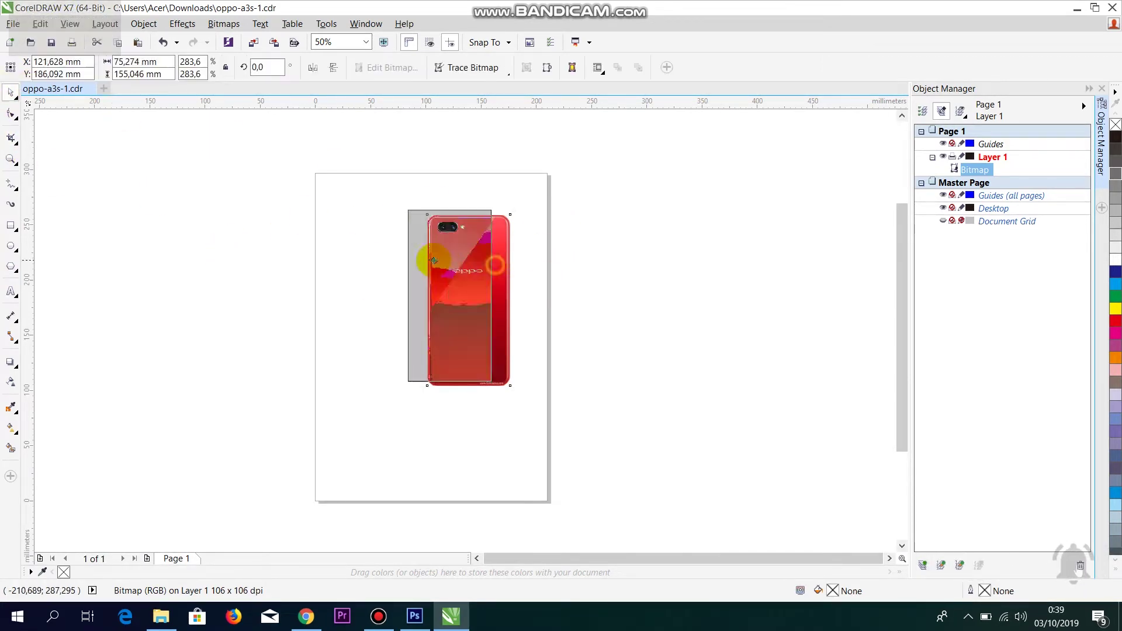
scroll(442, 229, up, 1)
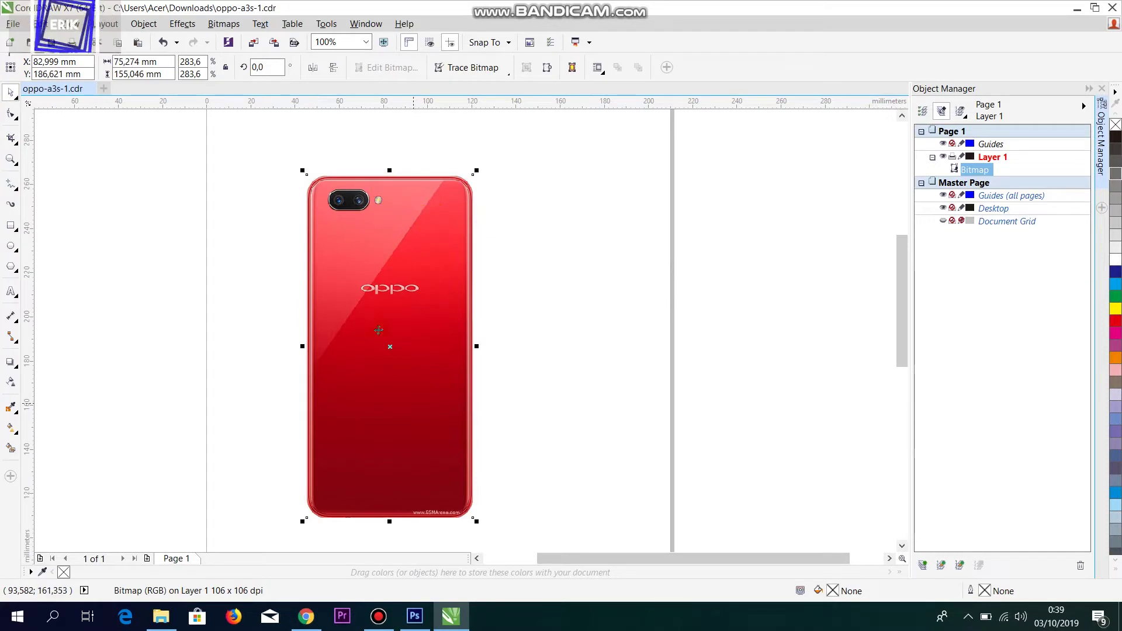
Step: Reselect the phone image and paste the published dimensions "156.2 x 75.6" into its width value as a reference
click(181, 205)
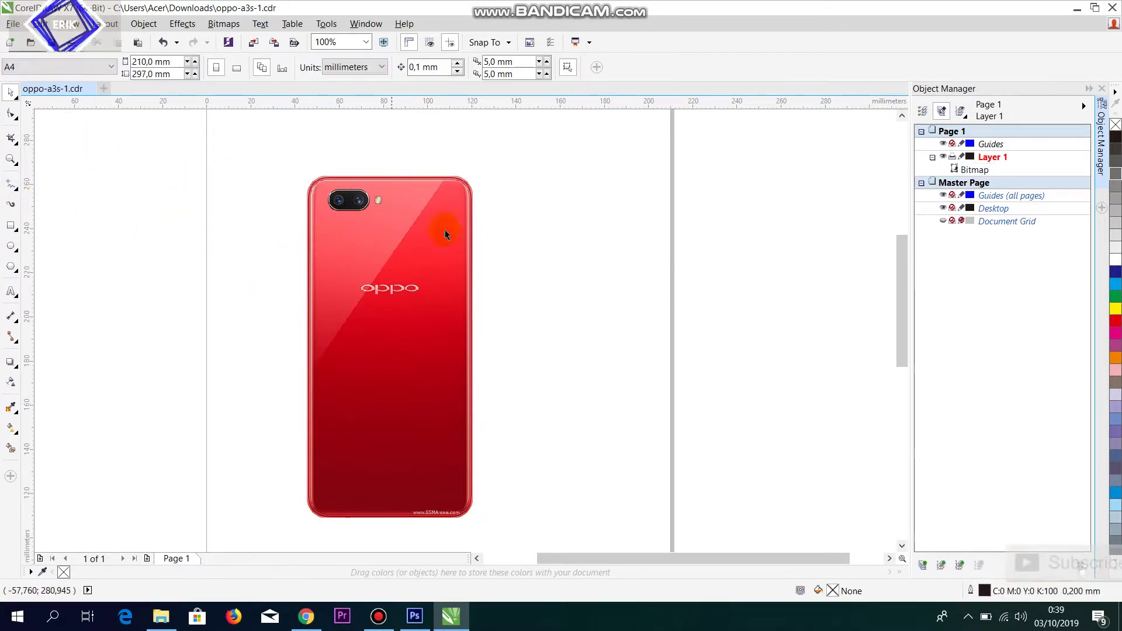
click(449, 248)
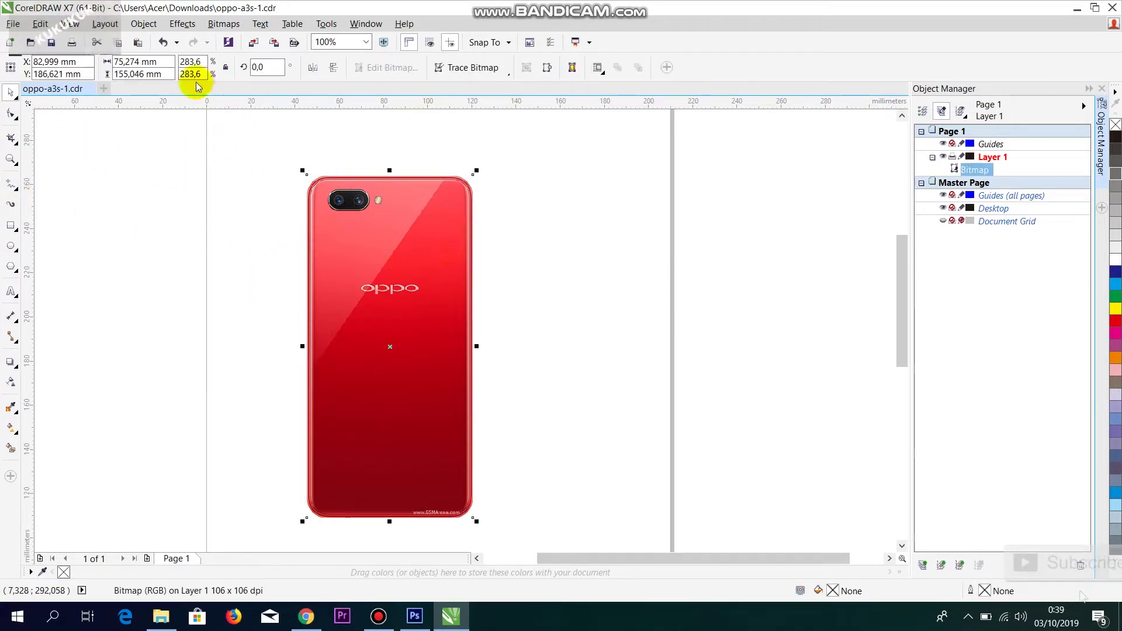
click(349, 241)
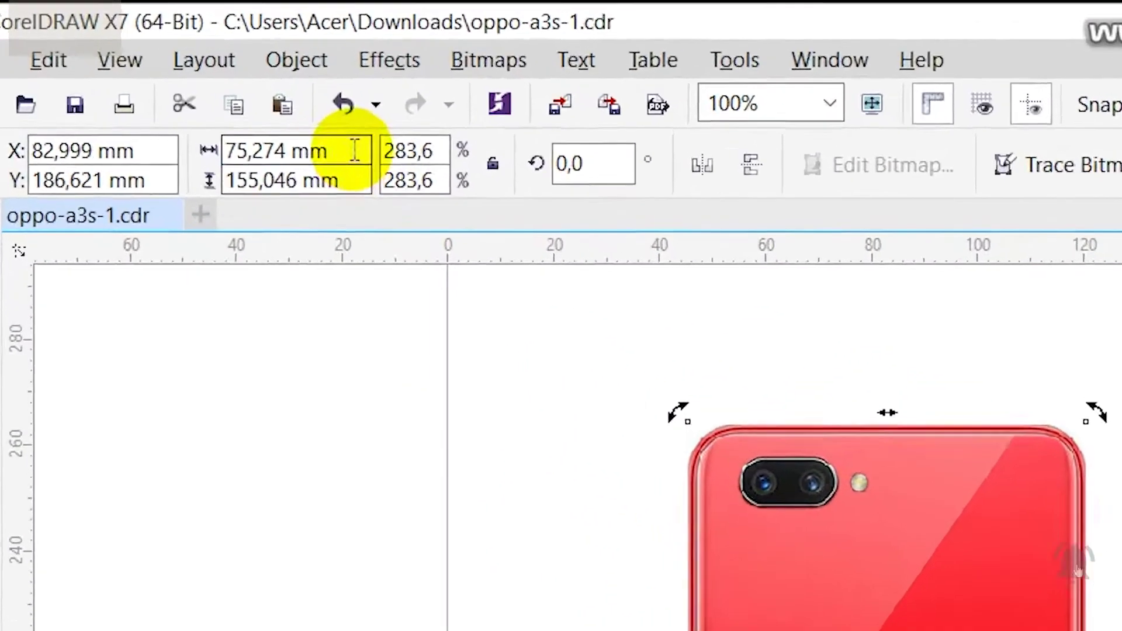
drag(355, 151, 184, 151)
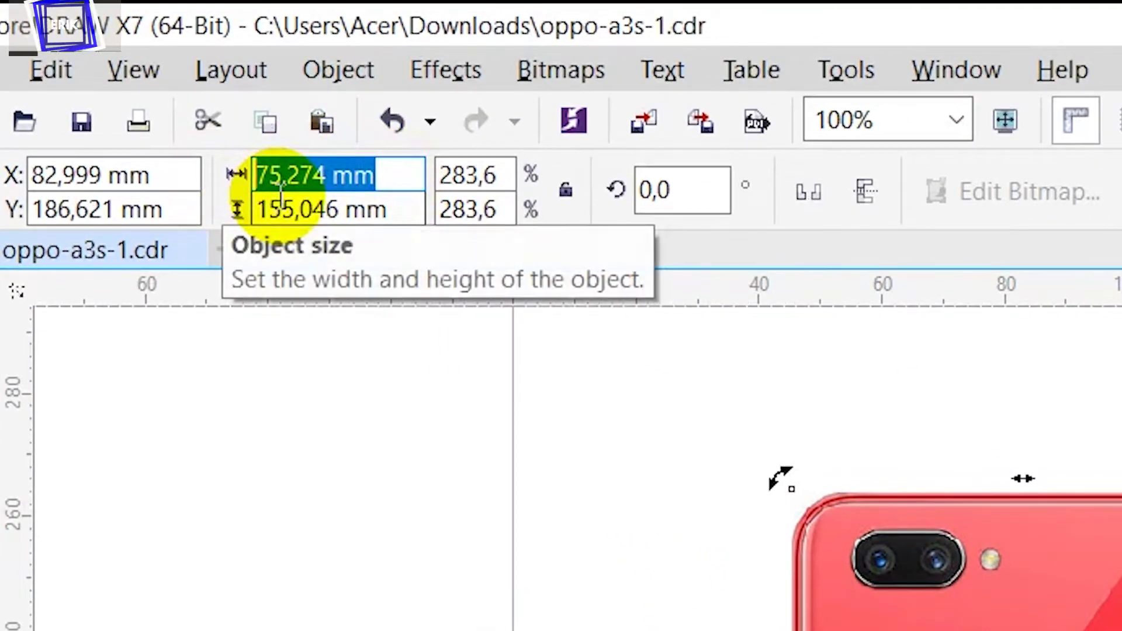
text(156.2 x 75.6)
Step: Set the phone image's height to 156,2 mm and its width to 75,6 mm
click(400, 208)
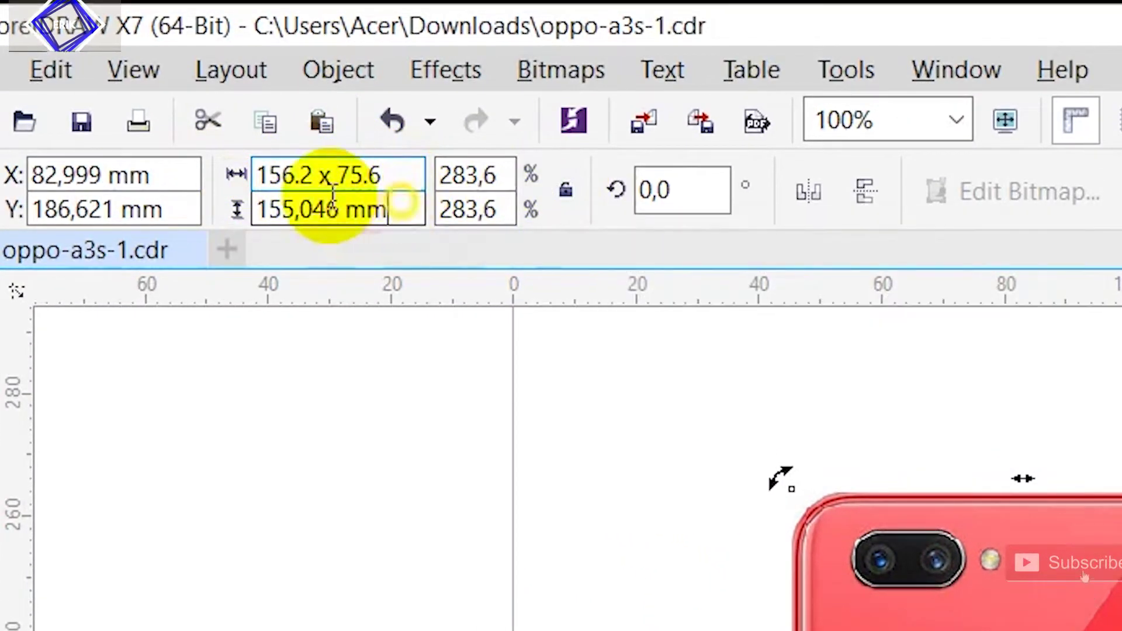
drag(333, 194, 230, 227)
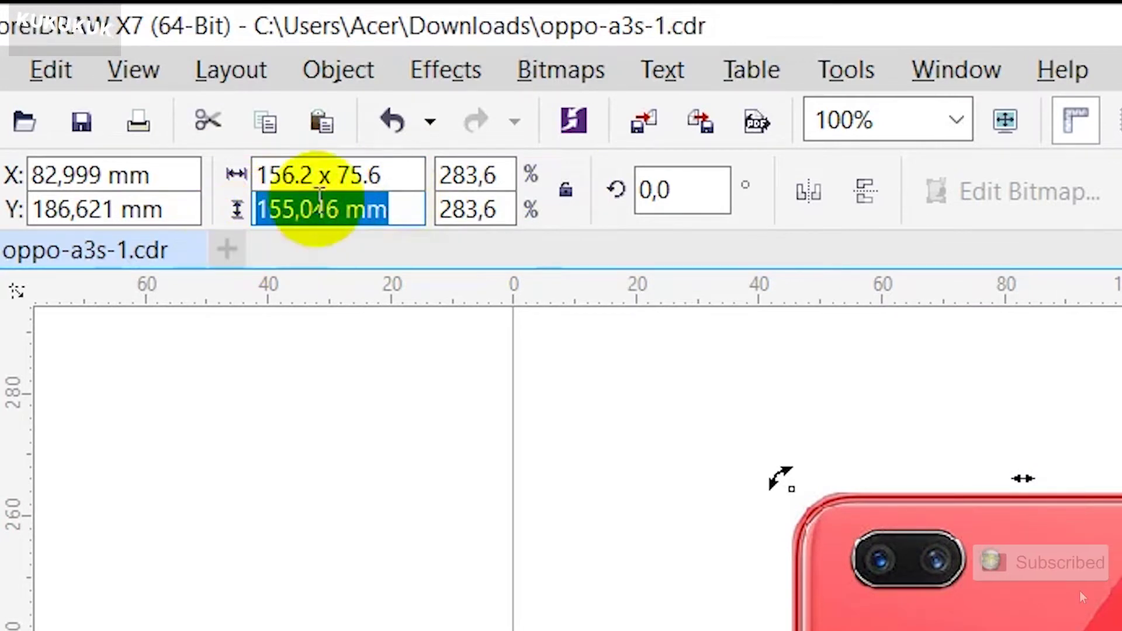
text(15)
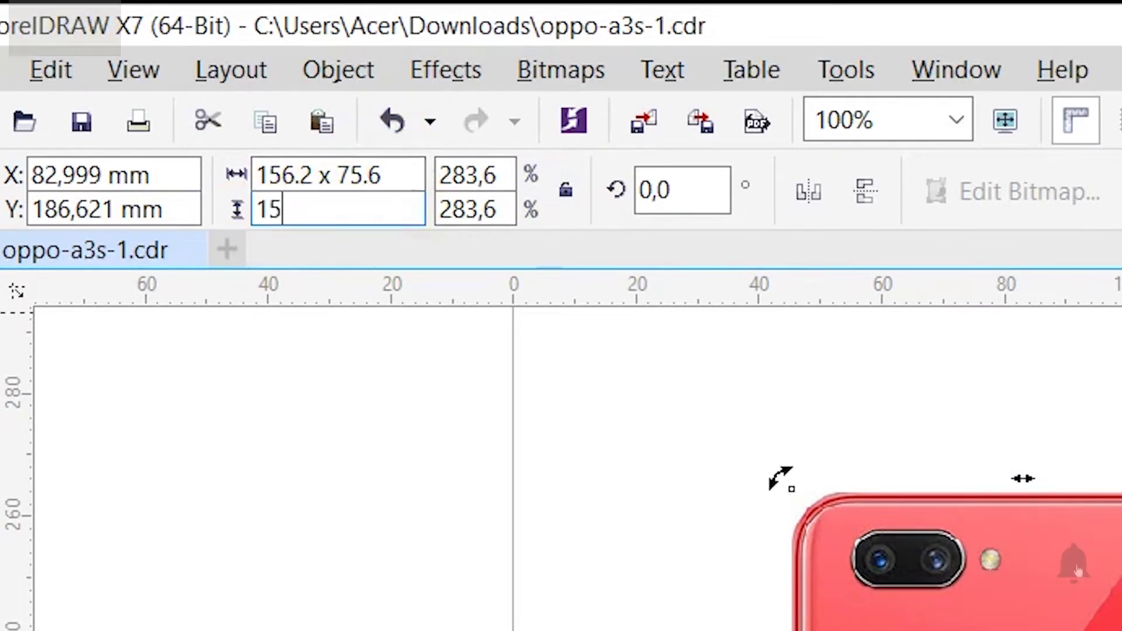
text(6,)
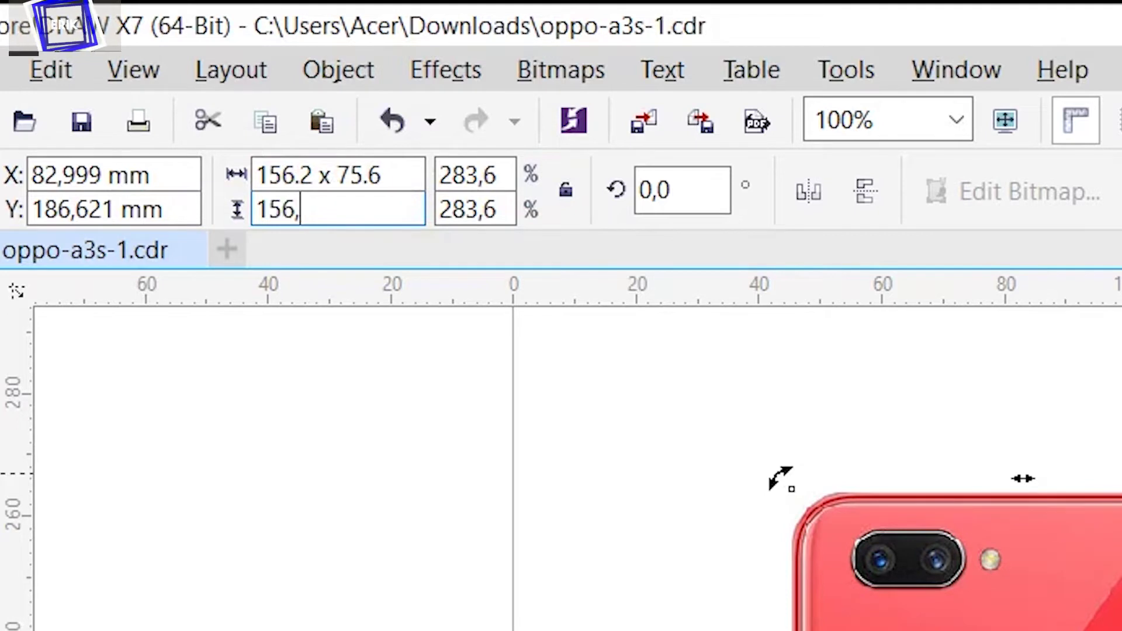
text(2)
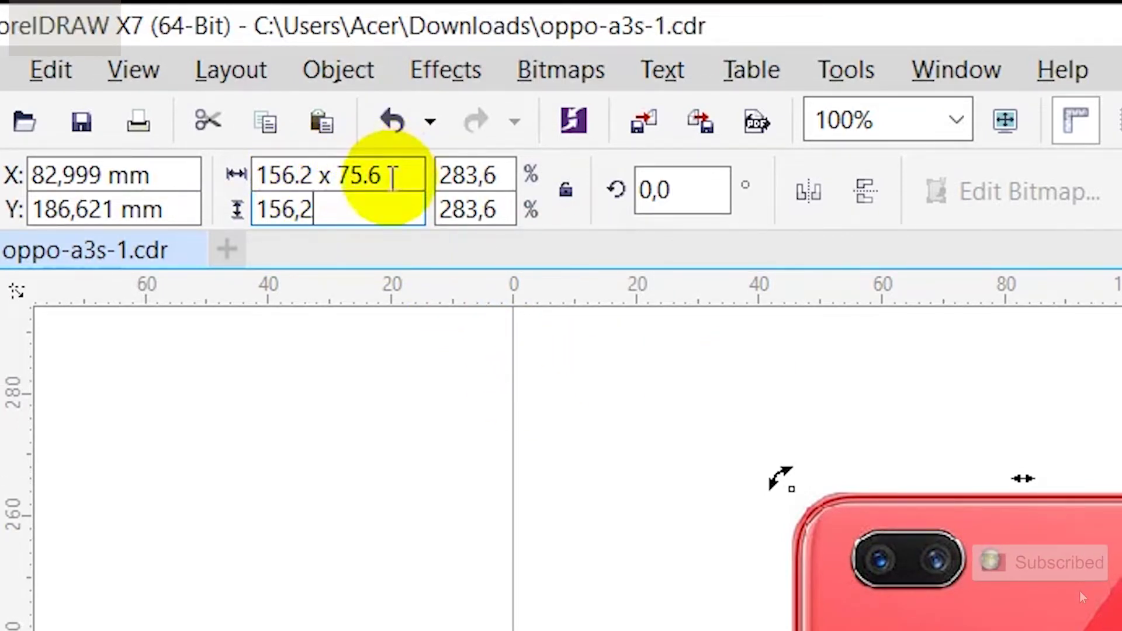
drag(392, 177, 193, 174)
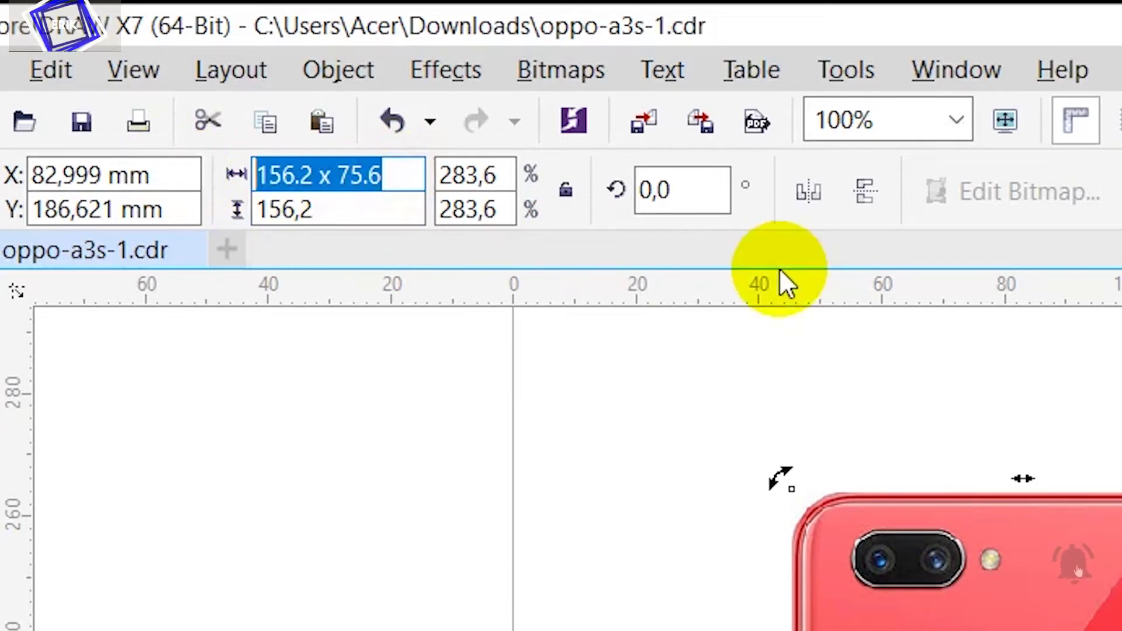
text(75,)
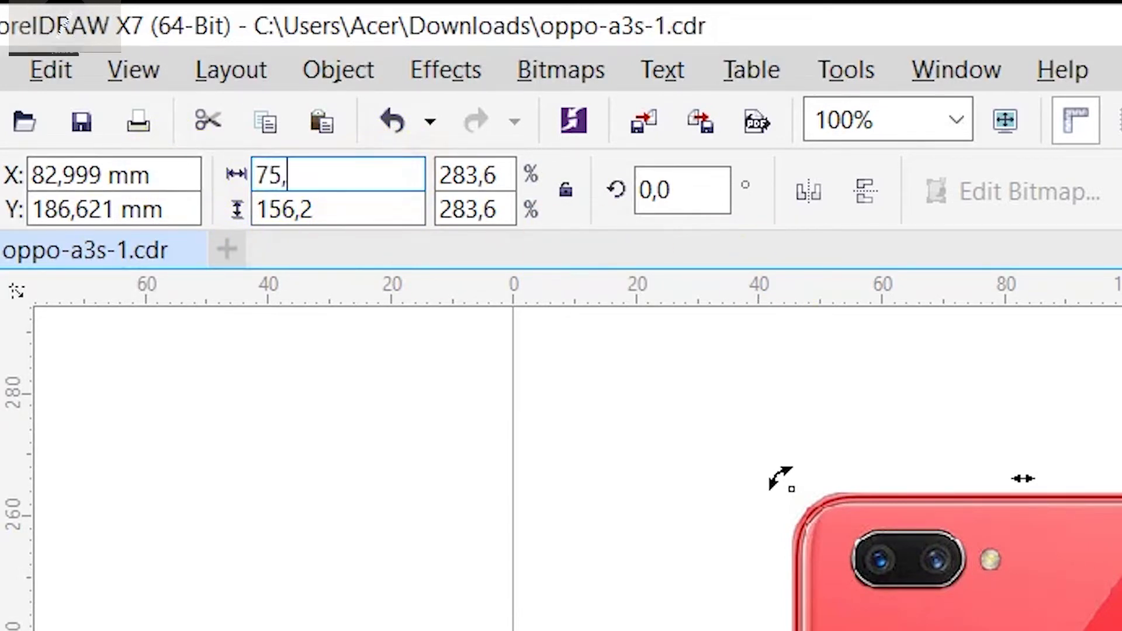
text(6)
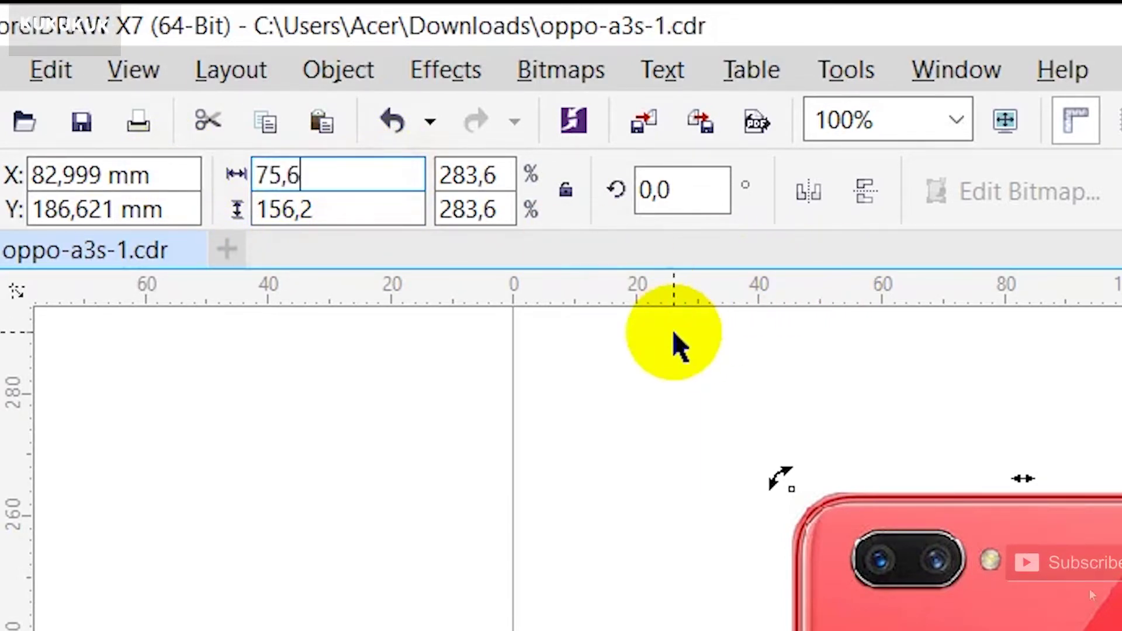
key(Return)
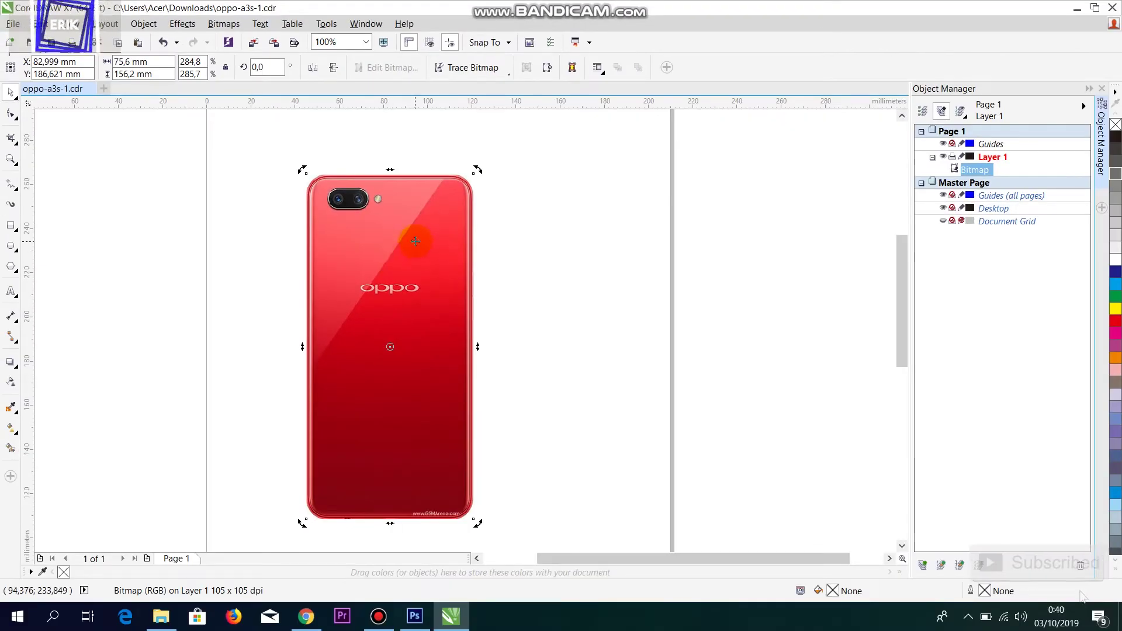
Step: Lock the resized phone image in place on the page
right_click(415, 241)
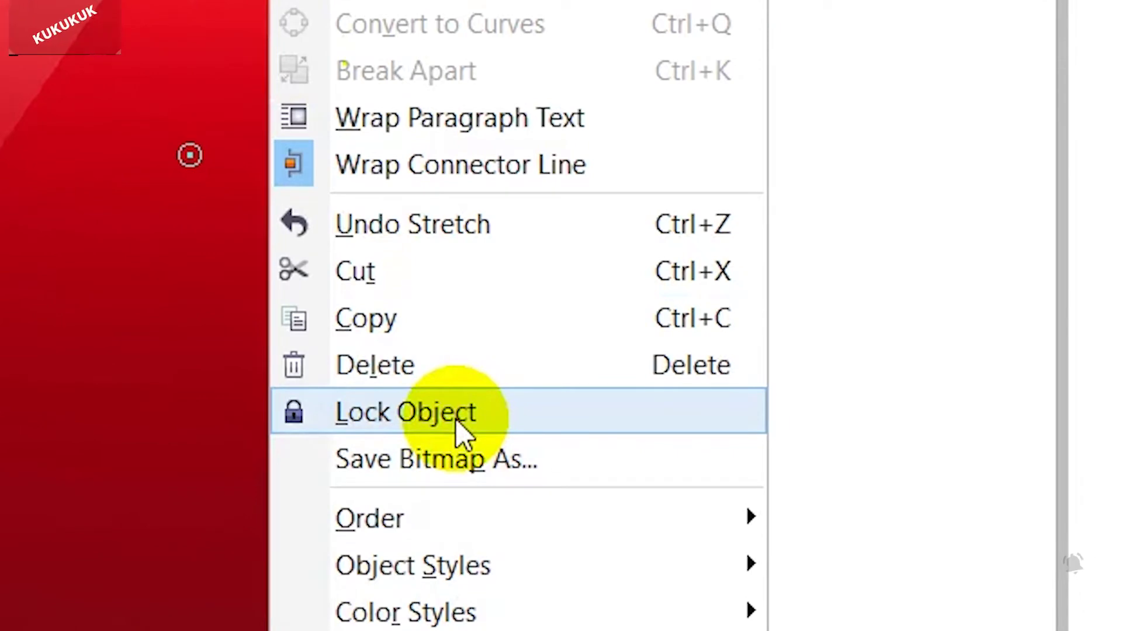
click(462, 432)
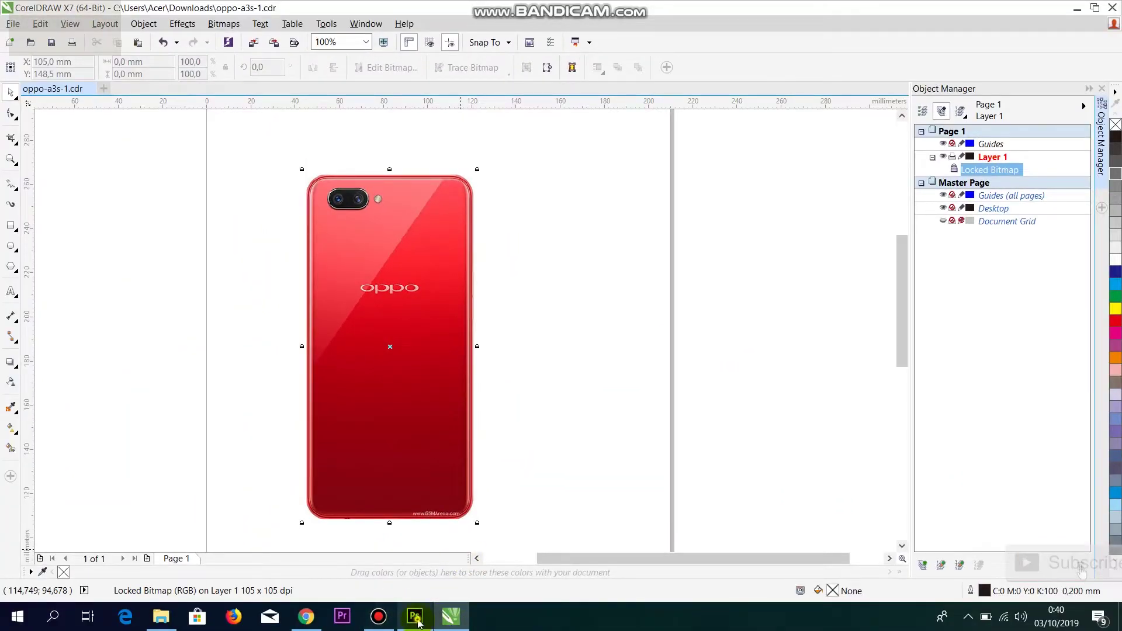
click(416, 618)
click(415, 617)
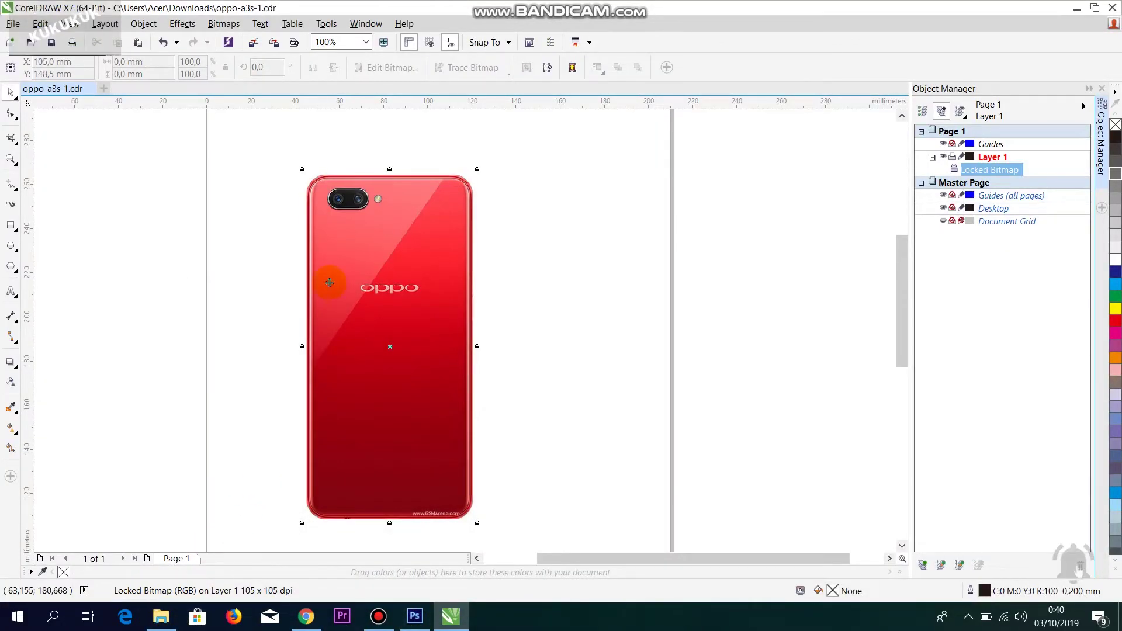
Step: Draw a 75.6 x 156.2 mm rectangle over the phone image, snapping to its opposite corners
click(11, 227)
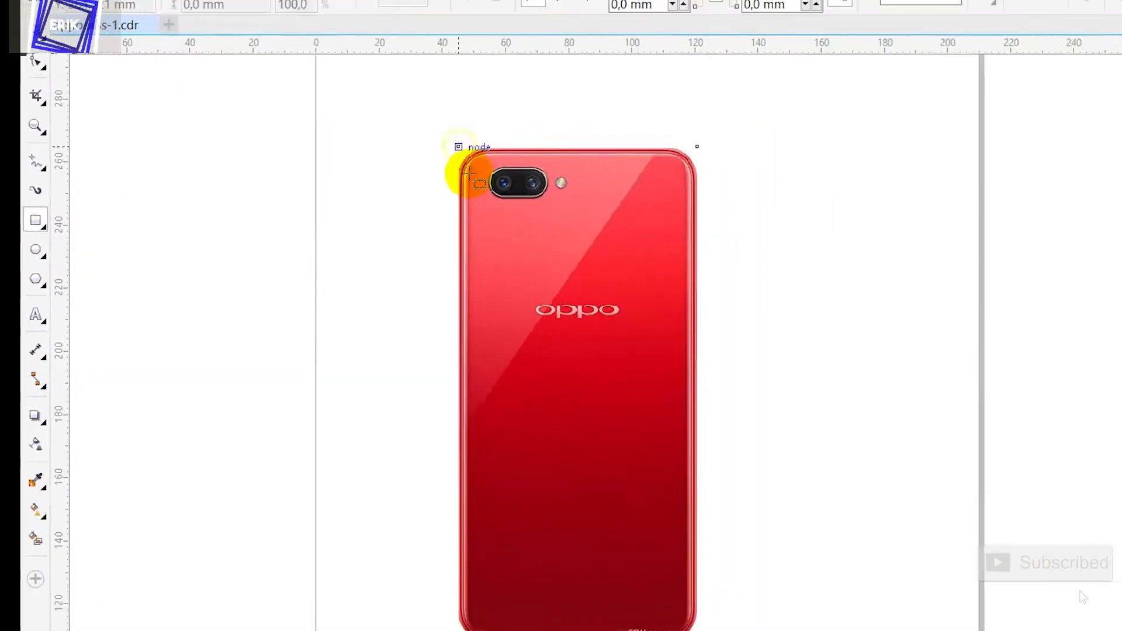
drag(469, 173, 697, 630)
drag(473, 519, 474, 515)
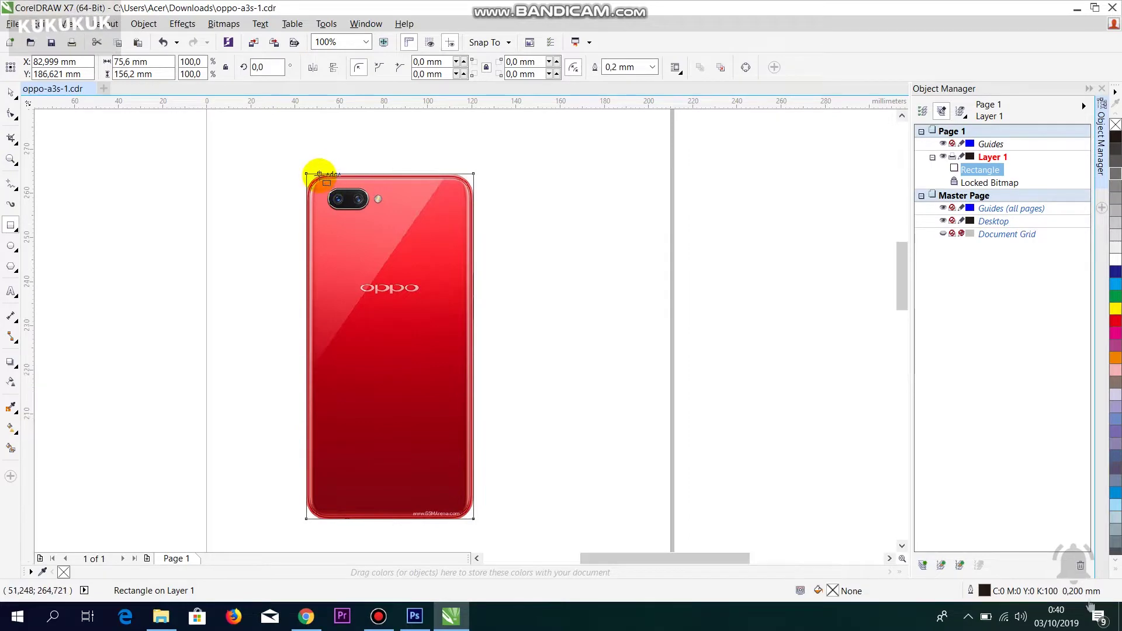
Step: Round all corners of the phone outline rectangle to about 9 mm to follow the phone's corners, and lock the rectangle
scroll(318, 174, up, 5)
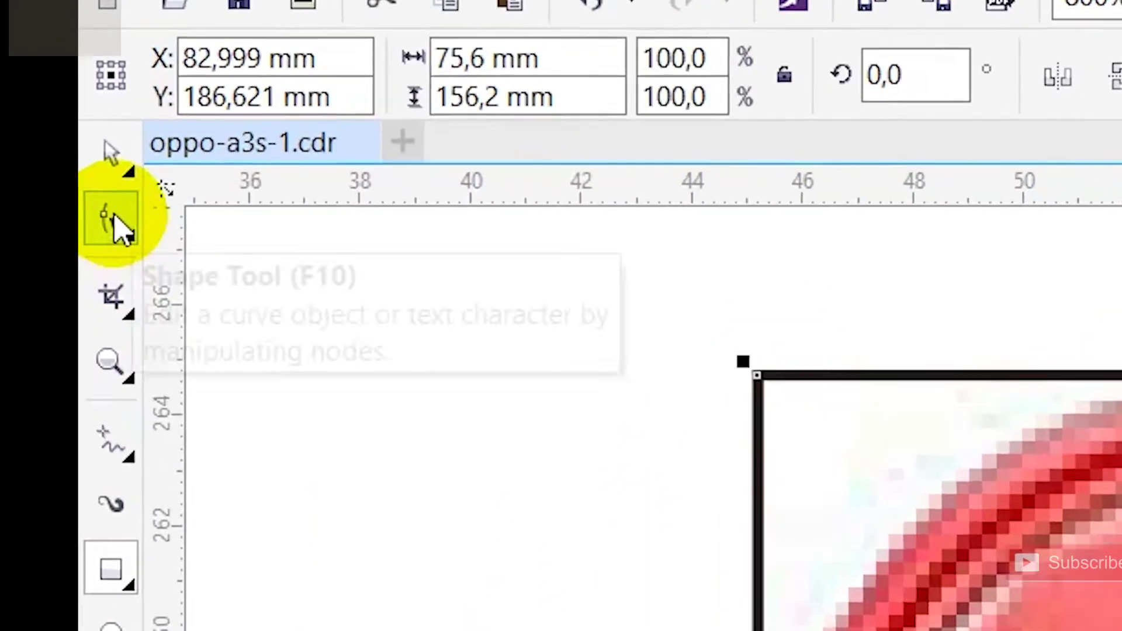
click(11, 114)
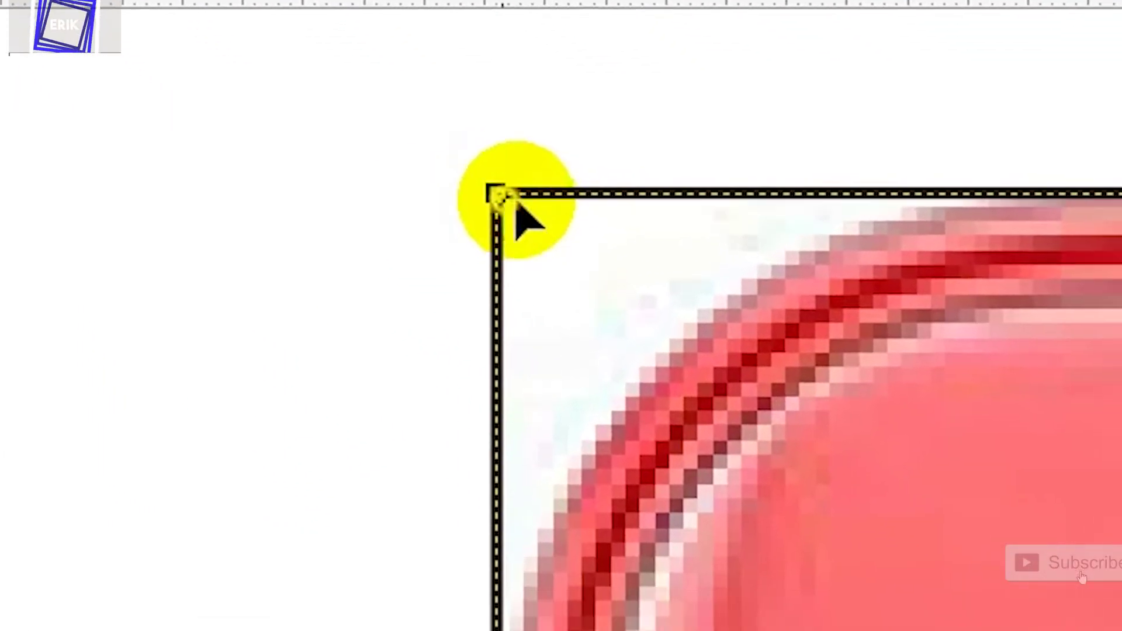
drag(809, 392, 1014, 630)
drag(640, 622, 1121, 258)
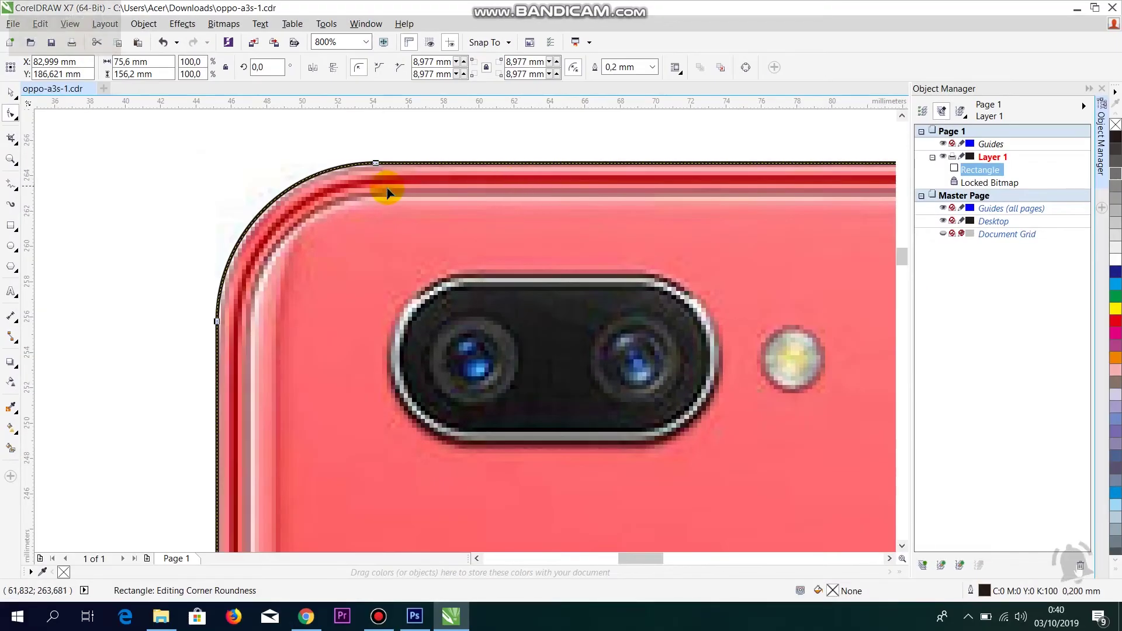
right_click(428, 195)
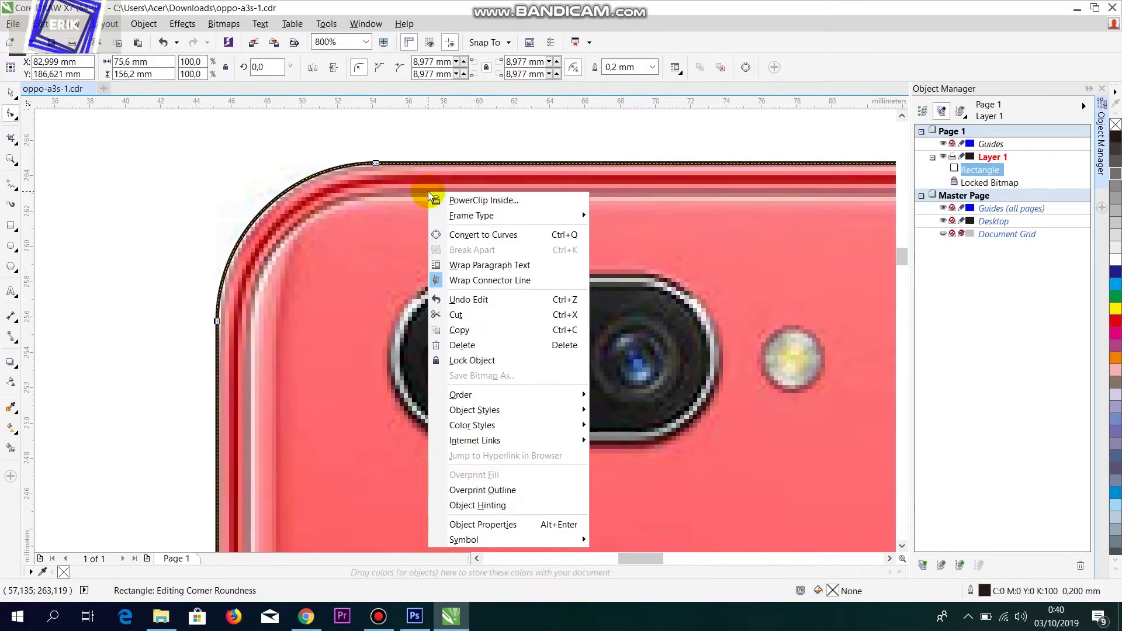
click(470, 360)
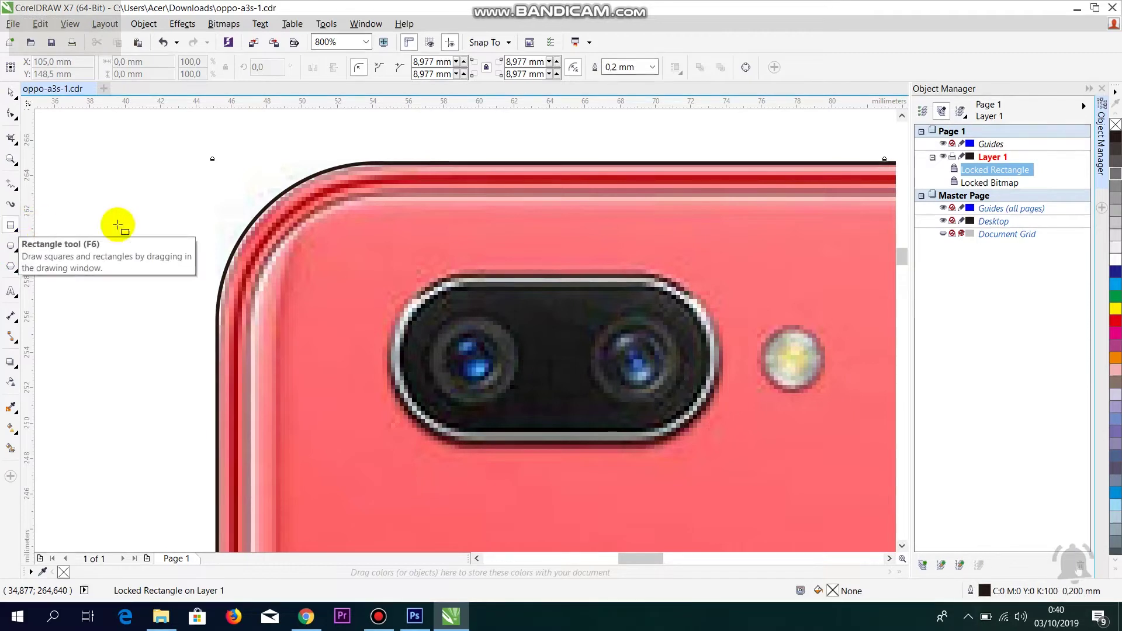
Step: Draw a rectangle around the dual camera and pull its upper and left edges inward, to about 19.7 x 10.9 mm
click(12, 226)
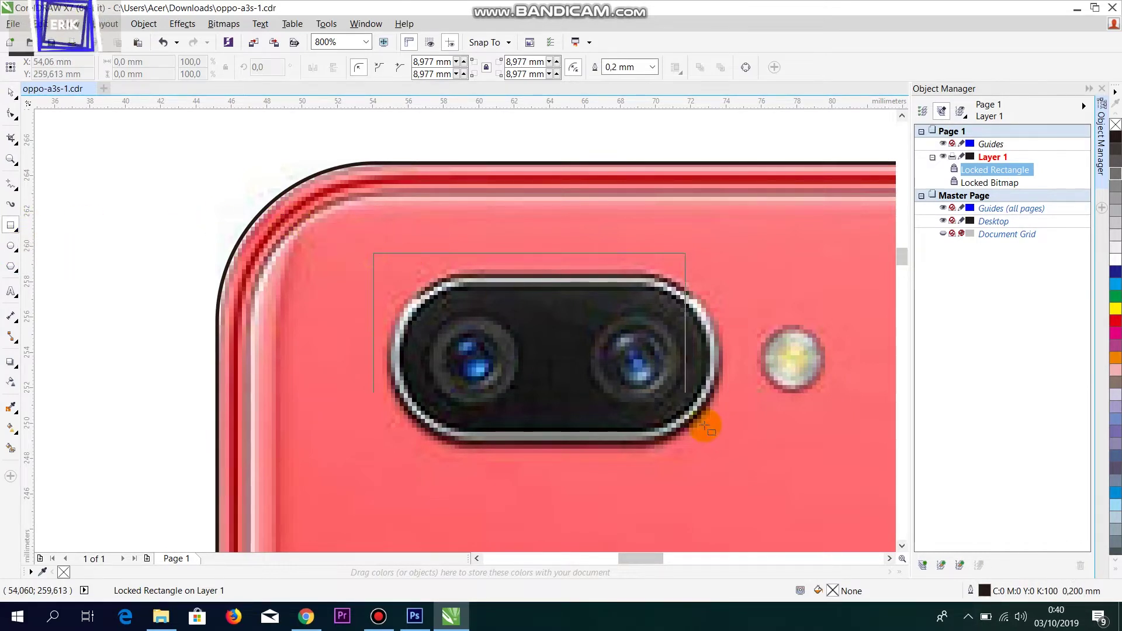
drag(704, 425, 733, 462)
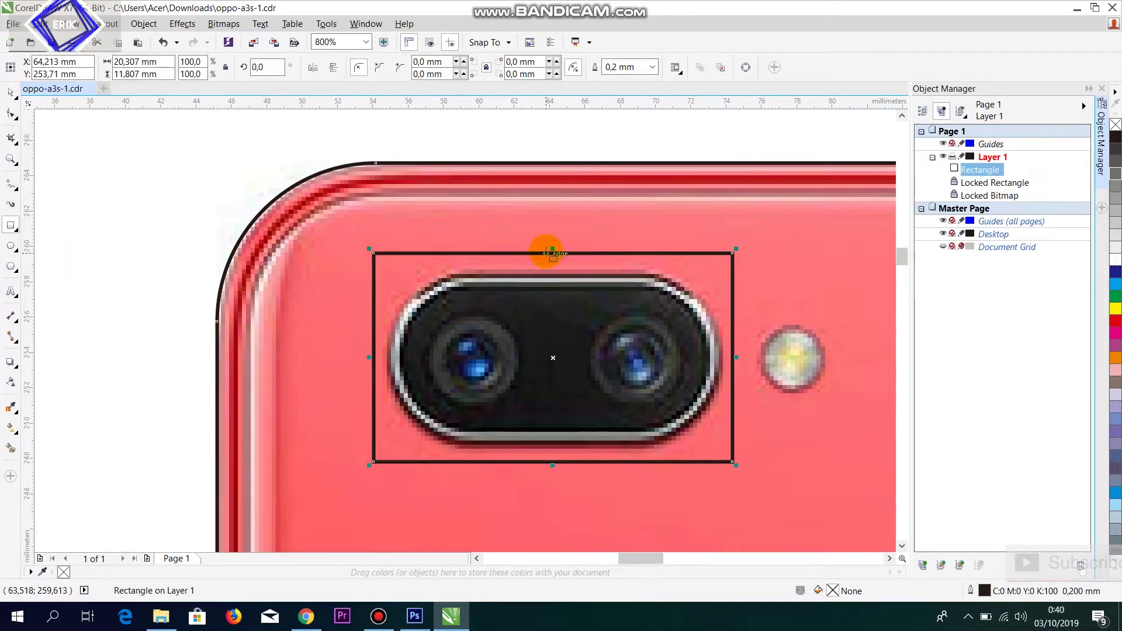
drag(556, 255, 514, 269)
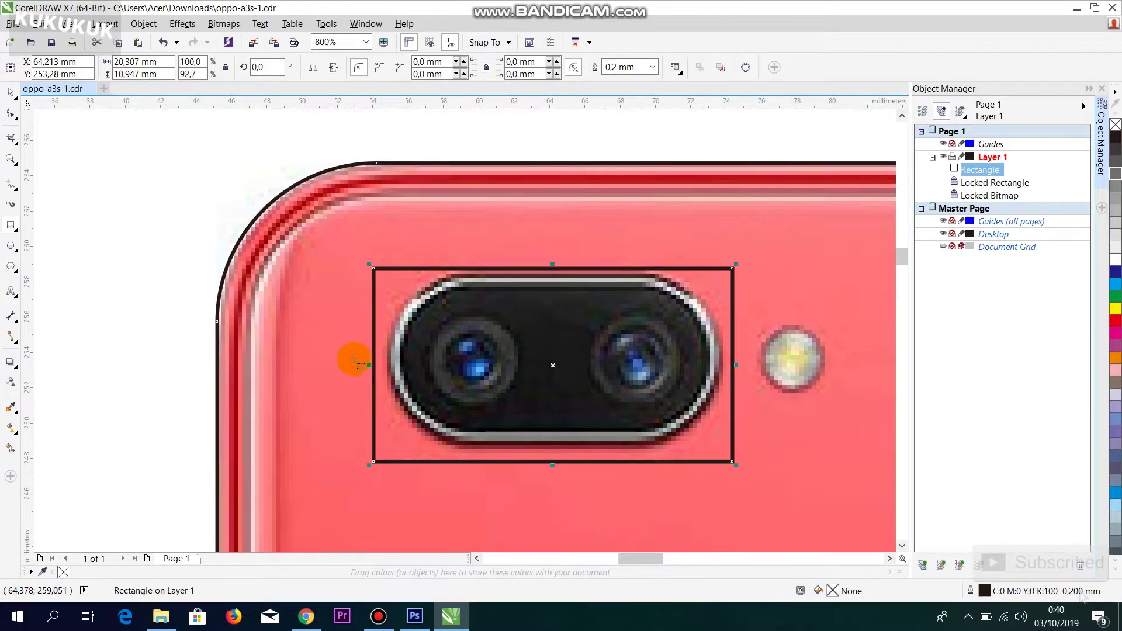
drag(372, 366, 384, 366)
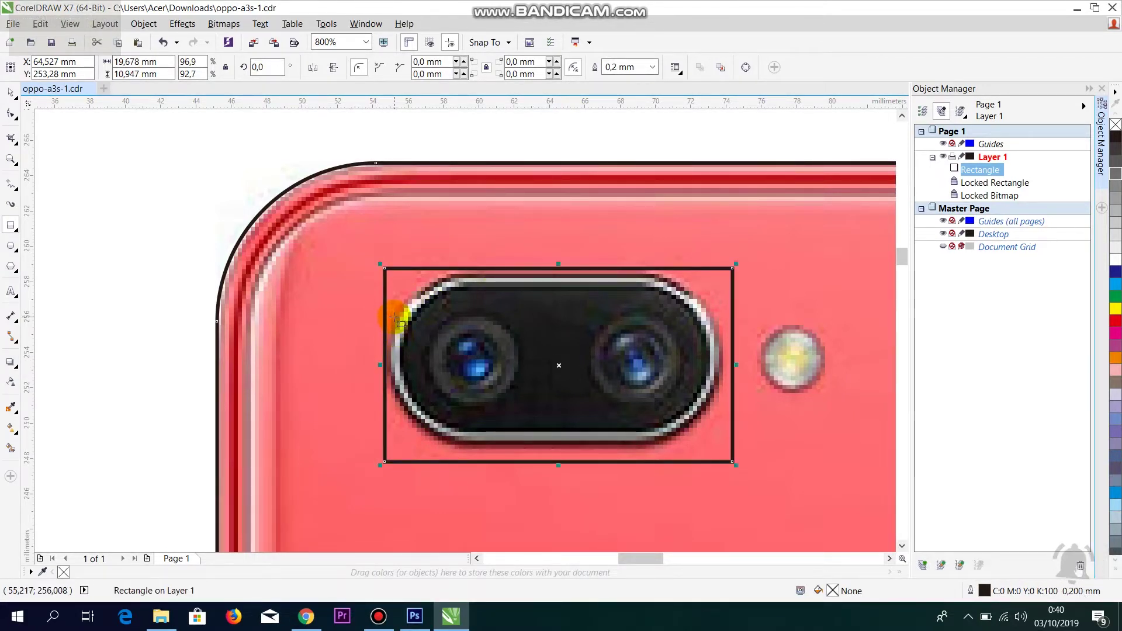
Step: Nudge the camera rectangle about 0.4 mm up and 0.2 mm left to centre it around the dual camera
key(Up)
key(Up)
key(Up)
key(Up)
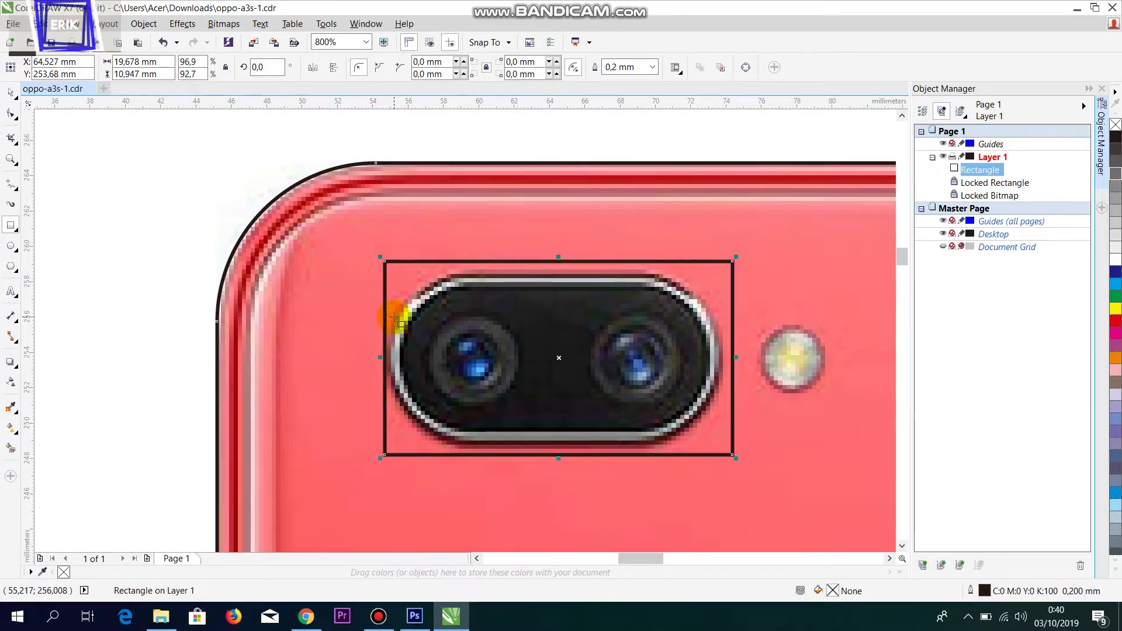
key(Left)
key(Left)
key(Left)
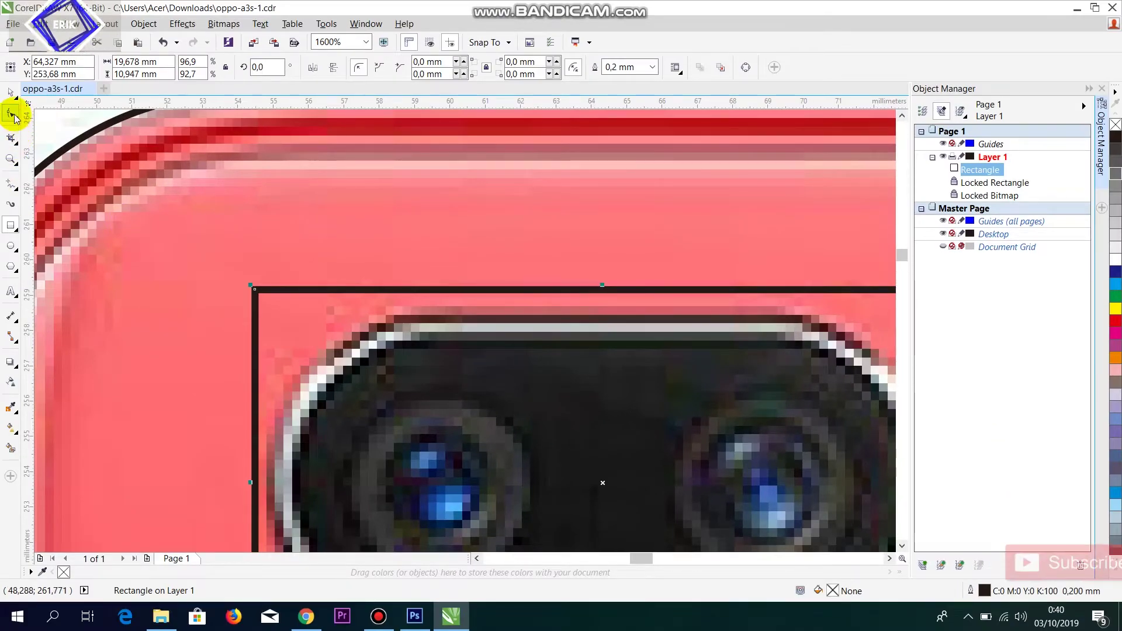
Step: Round all corners of the camera rectangle to about 5 mm so it follows the camera module's outline
click(12, 114)
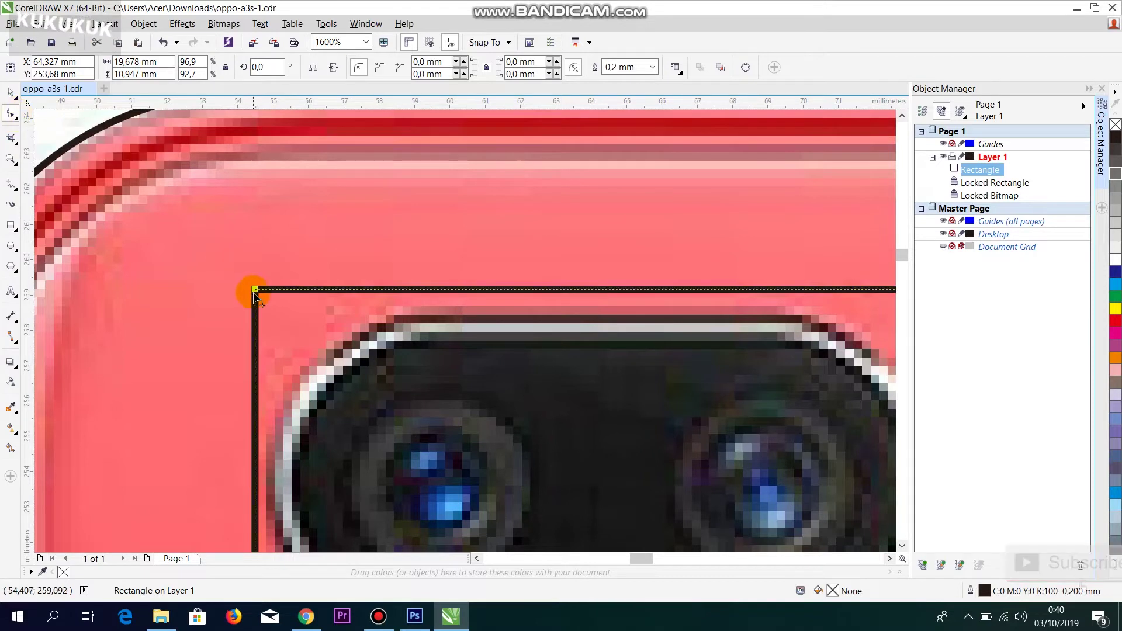
click(274, 330)
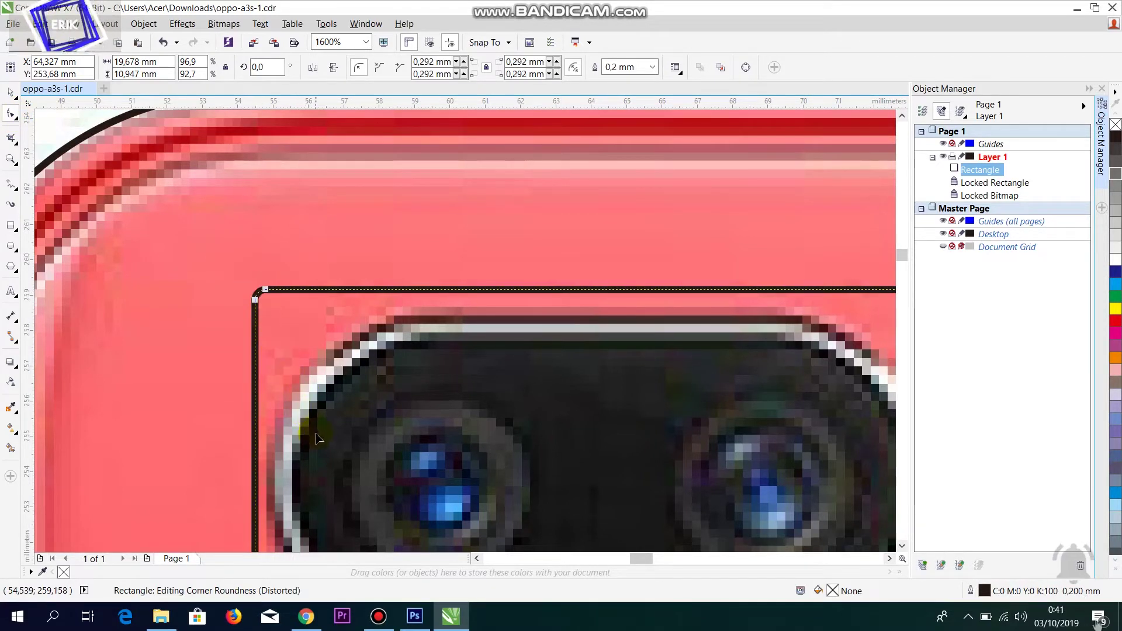
scroll(258, 284, down, 2)
scroll(260, 290, up, 1)
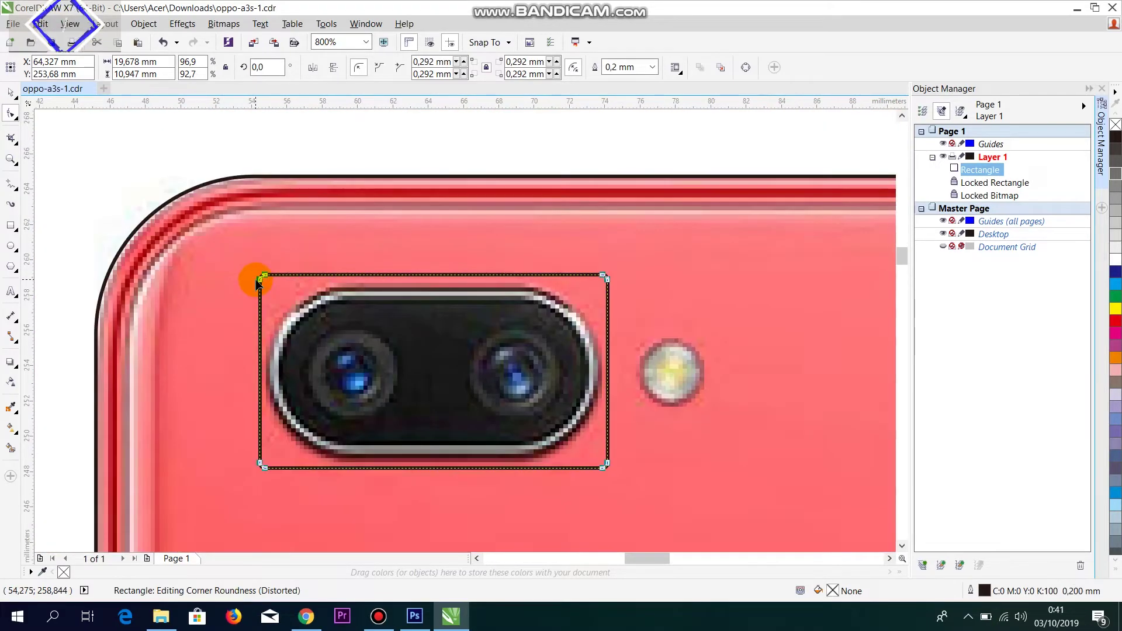
drag(260, 281, 284, 369)
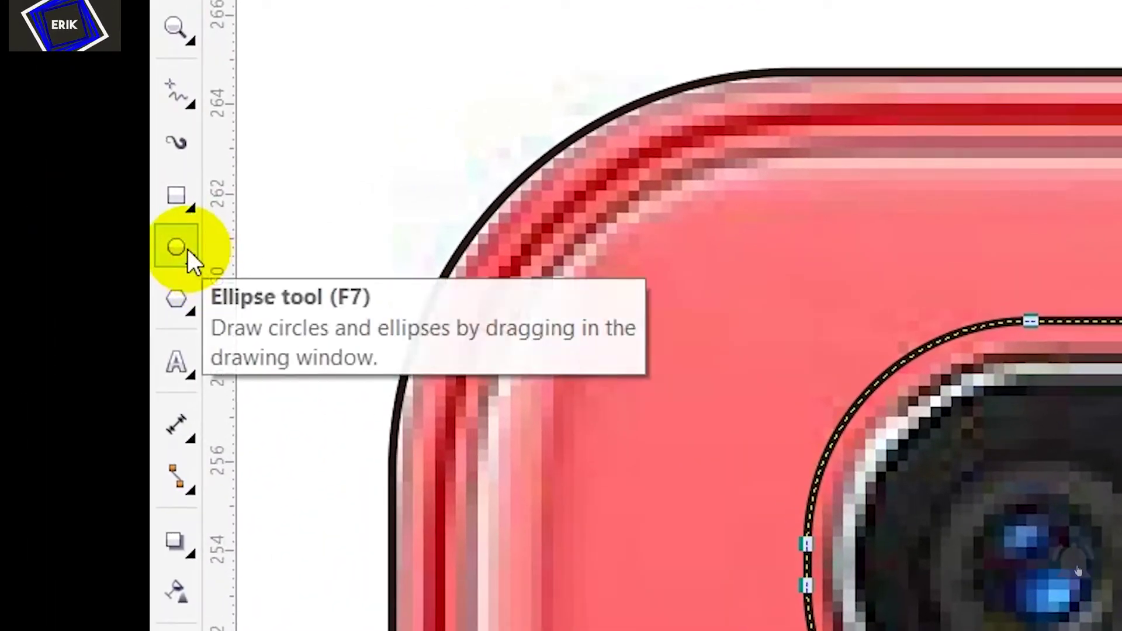
Step: Draw a circle around the flash beside the dual camera and set its height equal to its width, 4.465 mm
click(192, 263)
drag(628, 329, 703, 409)
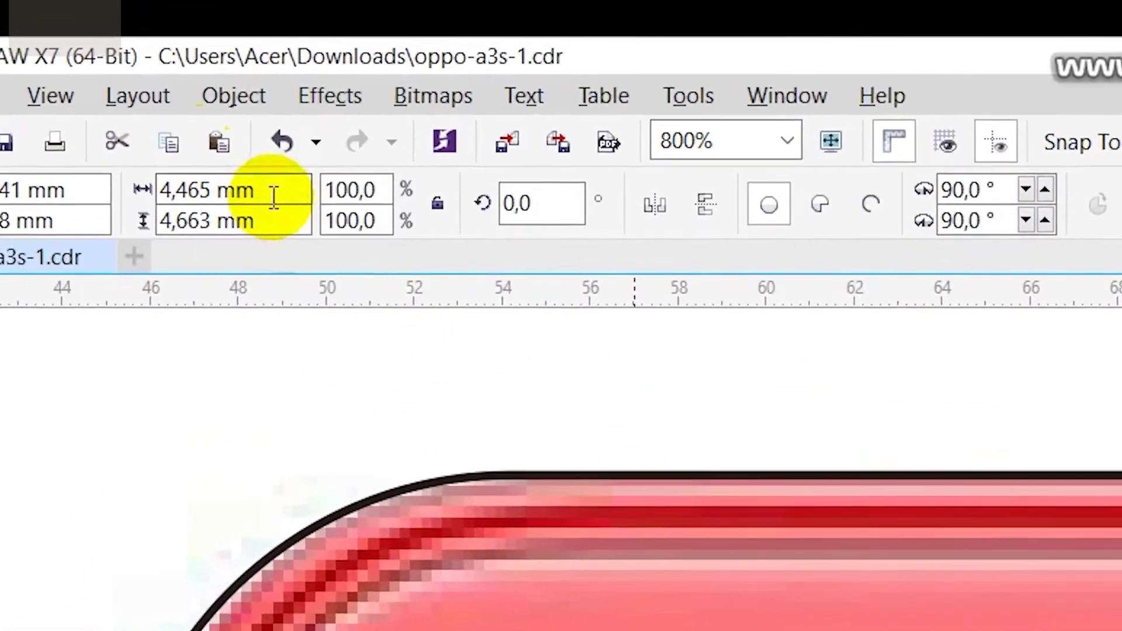
click(274, 198)
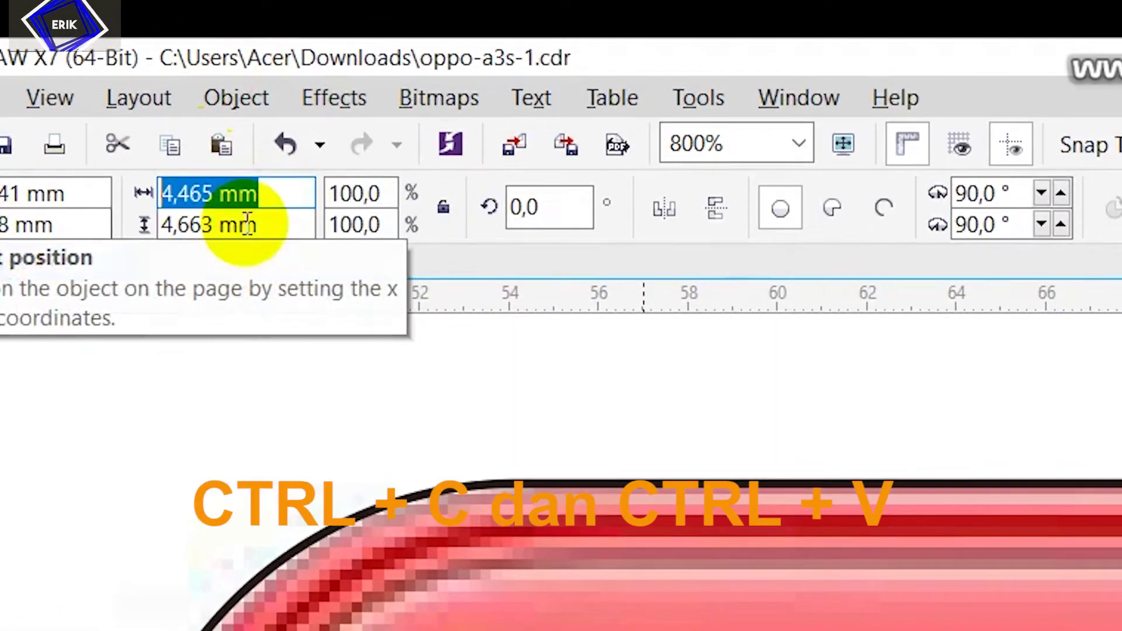
key(ctrl+c)
click(283, 231)
key(ctrl+v)
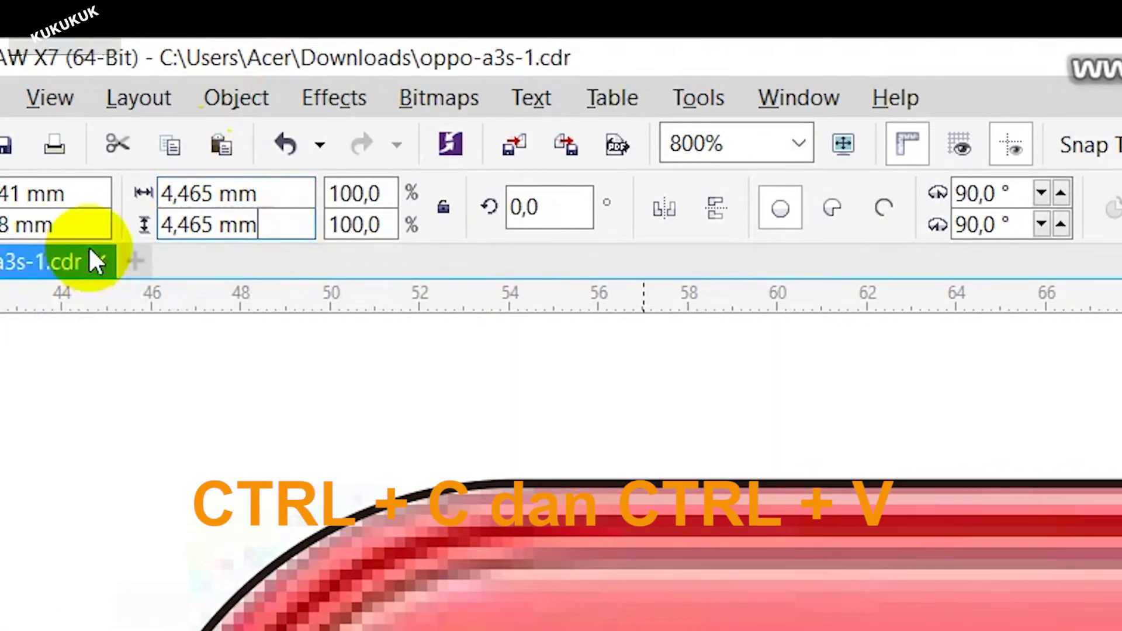
key(Return)
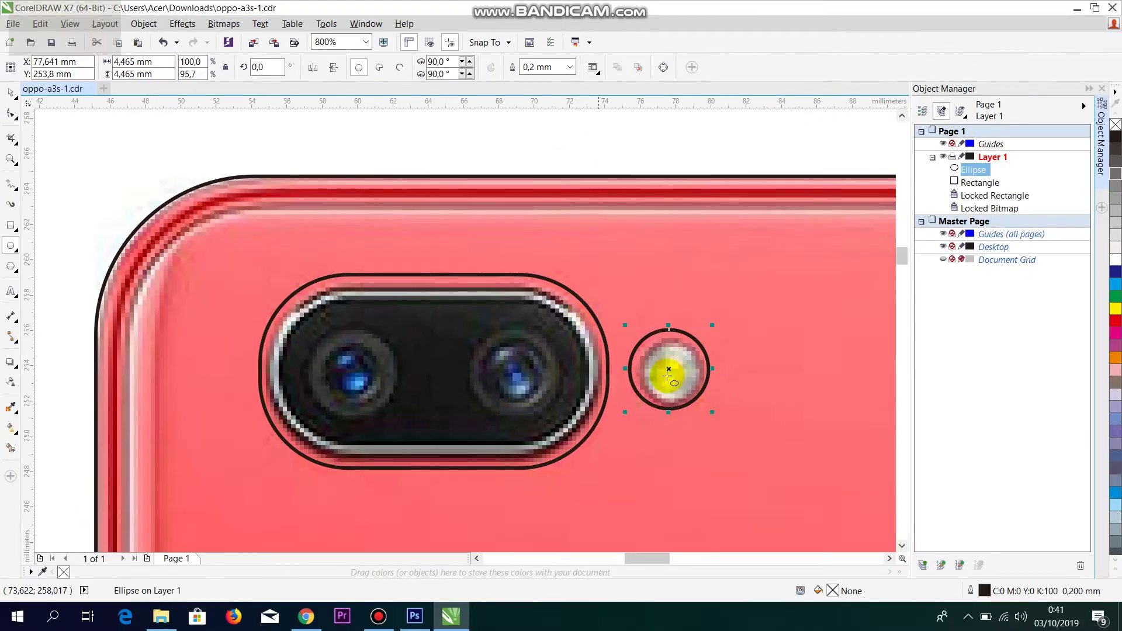
Step: Move the circle slightly right and down over the flash, and nudge it 0.1 mm left and 0.1 mm up to centre it
scroll(71, 302, up, 2)
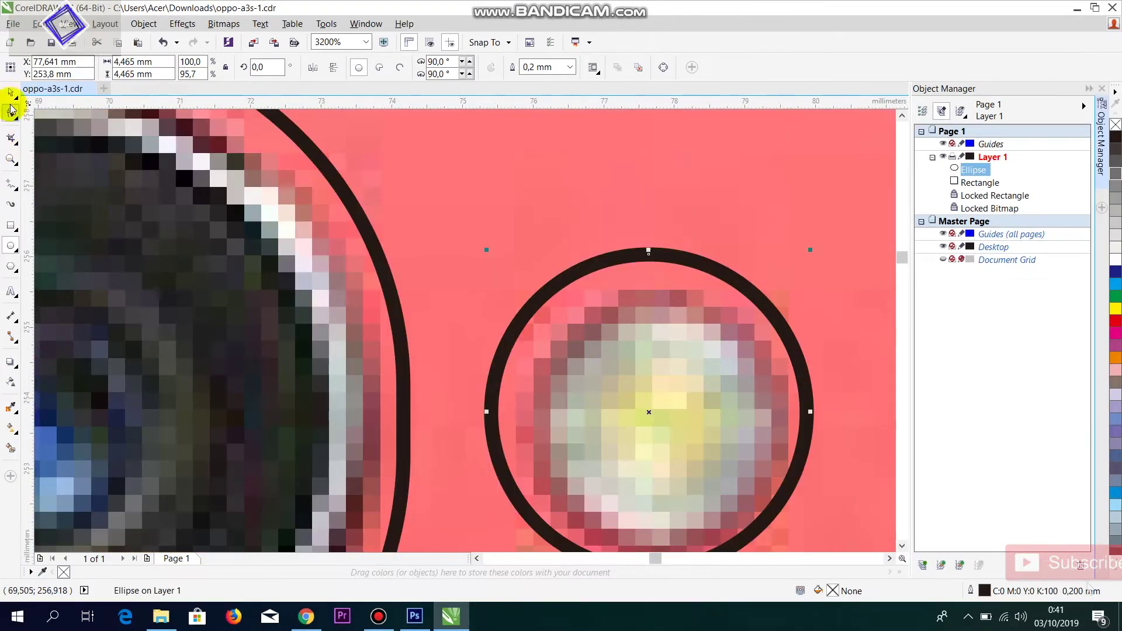
drag(709, 363, 711, 363)
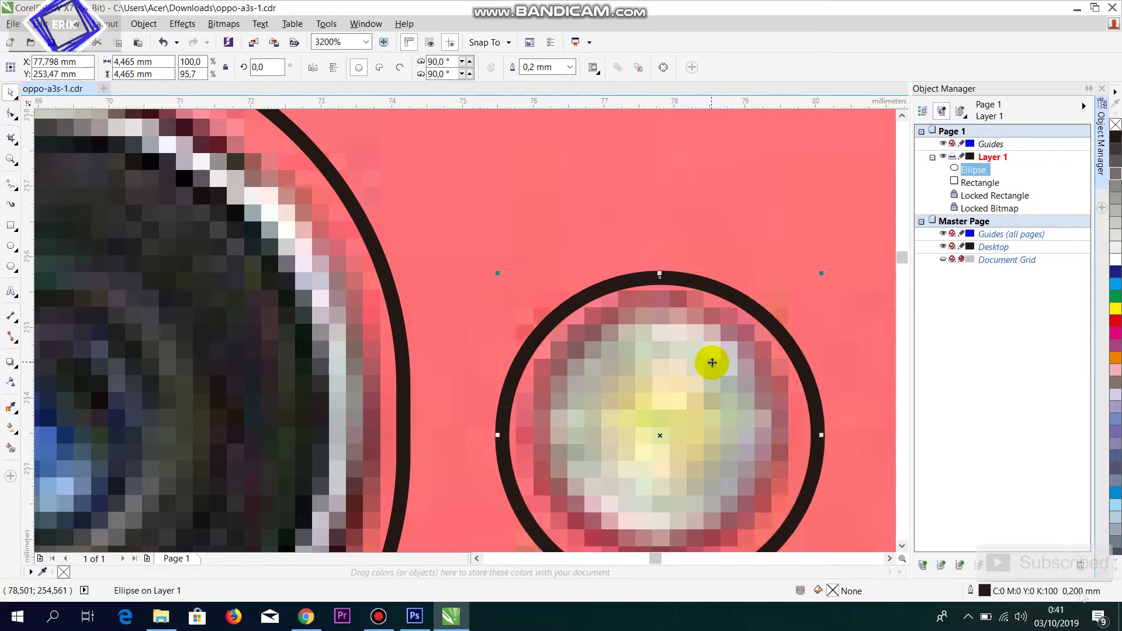
scroll(604, 329, down, 2)
scroll(639, 343, up, 2)
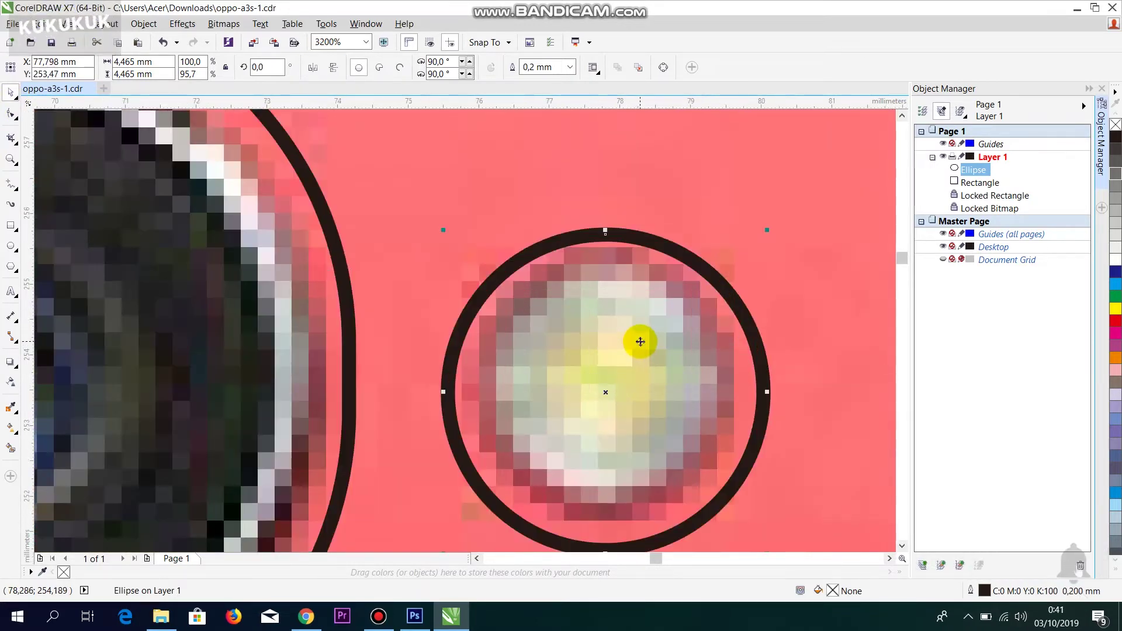
key(Left)
key(Up)
right_click(632, 300)
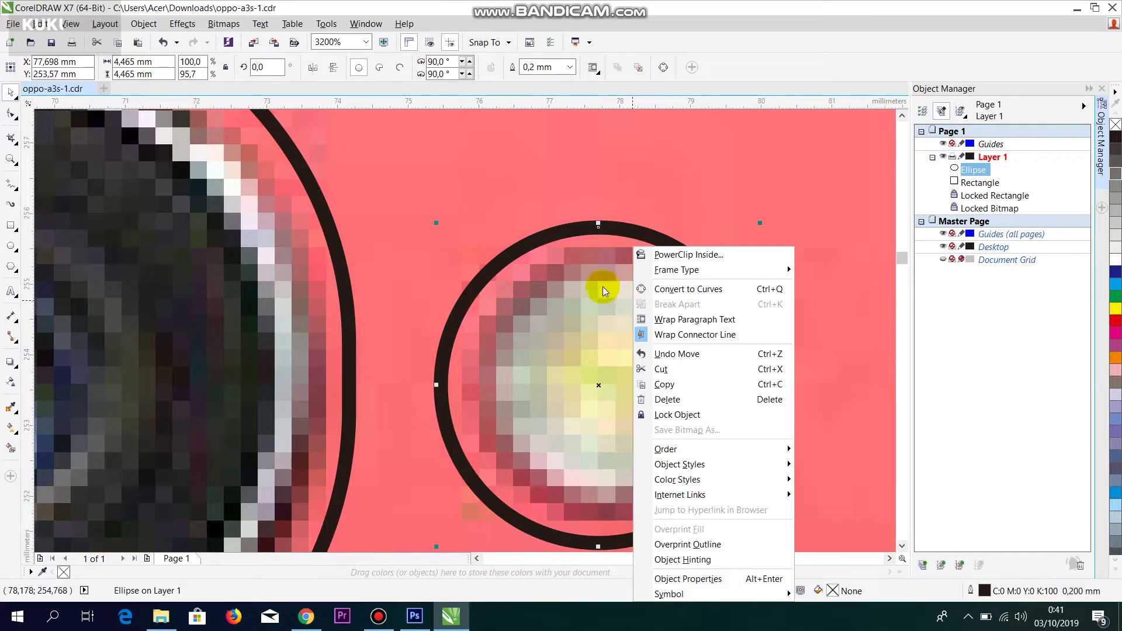
click(489, 216)
Step: Unlock the phone outline rectangle and combine it with the camera rectangle and flash circle into a single curve
scroll(495, 215, down, 1)
scroll(494, 215, down, 3)
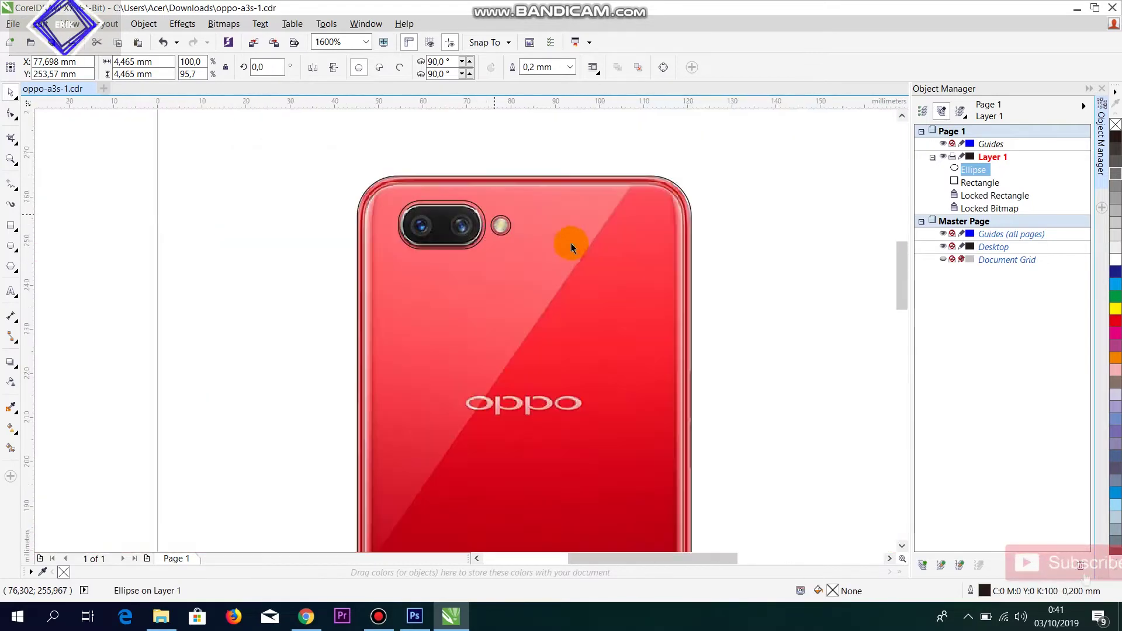
scroll(448, 208, down, 1)
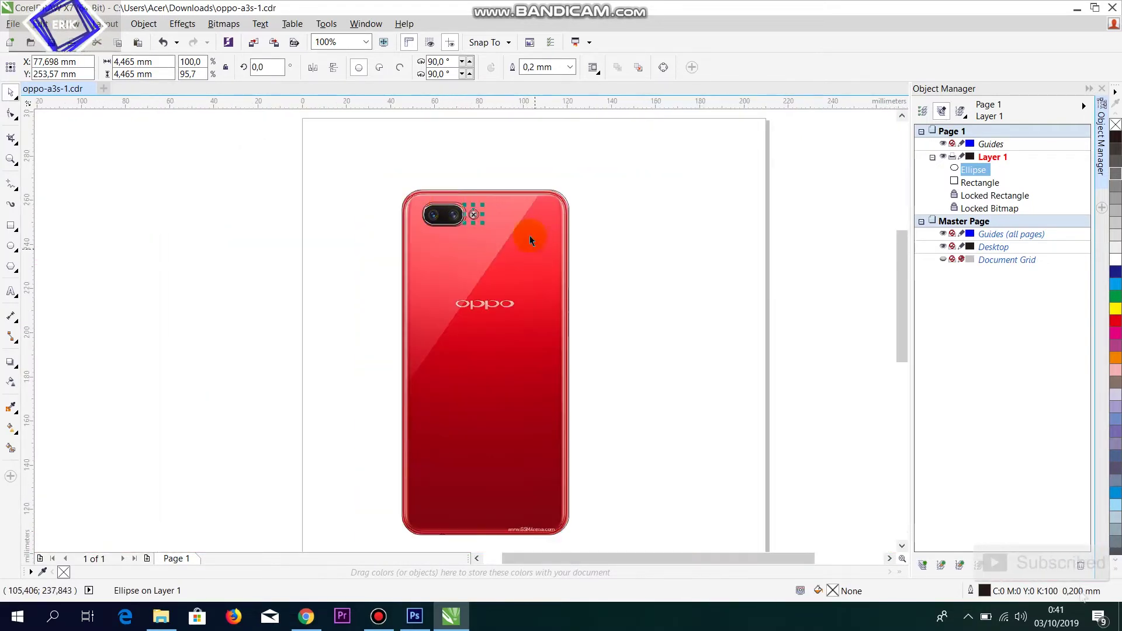
right_click(529, 234)
click(588, 247)
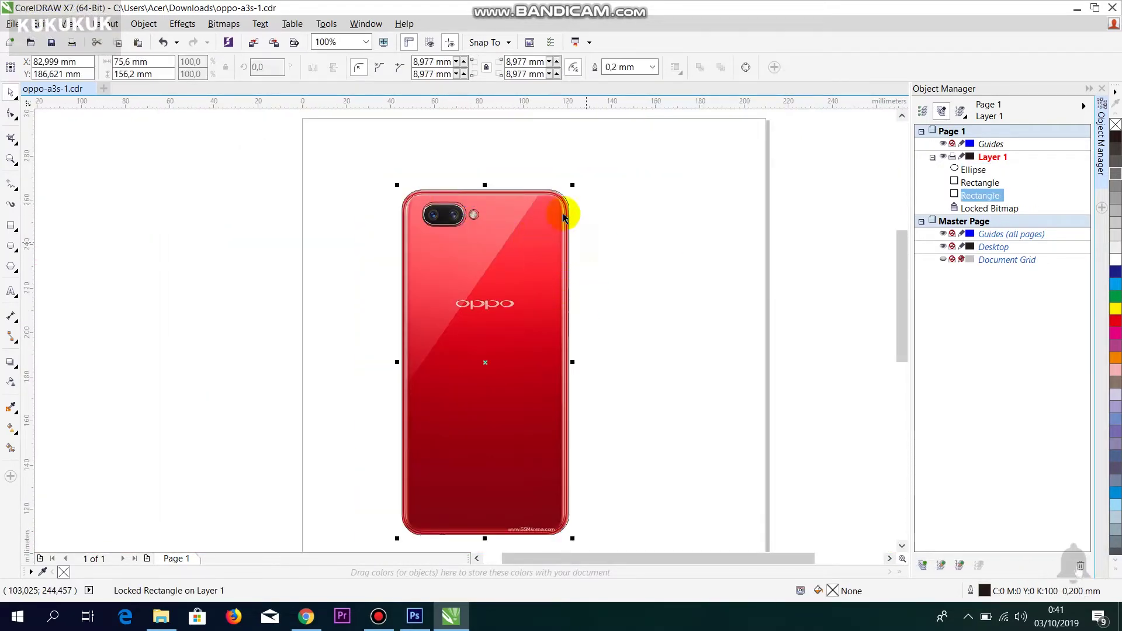
drag(645, 541, 658, 544)
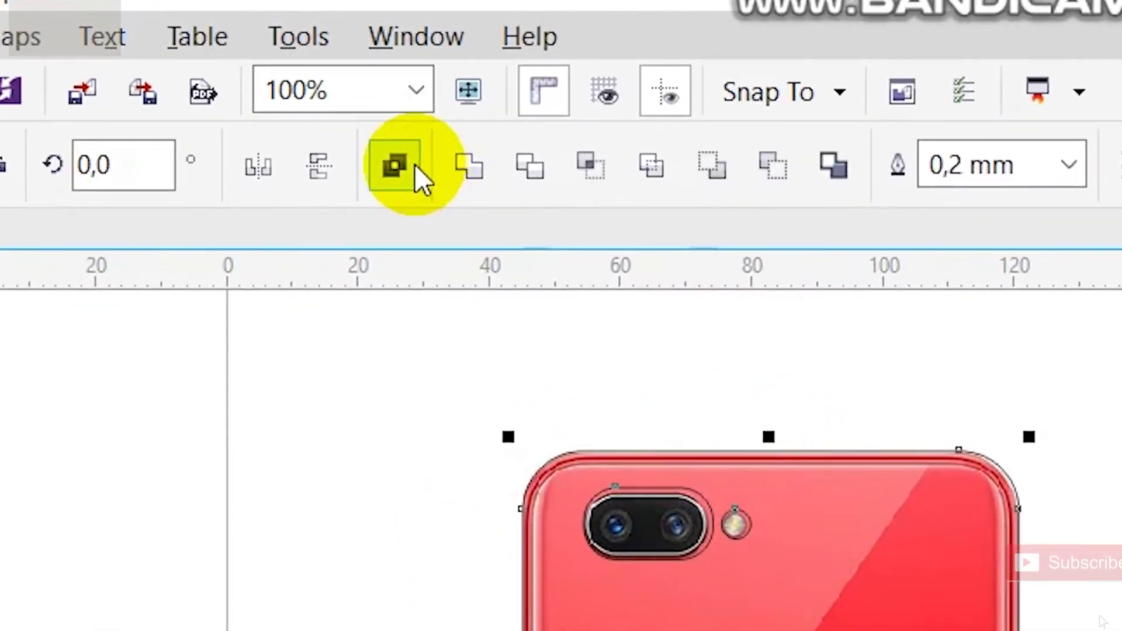
click(414, 164)
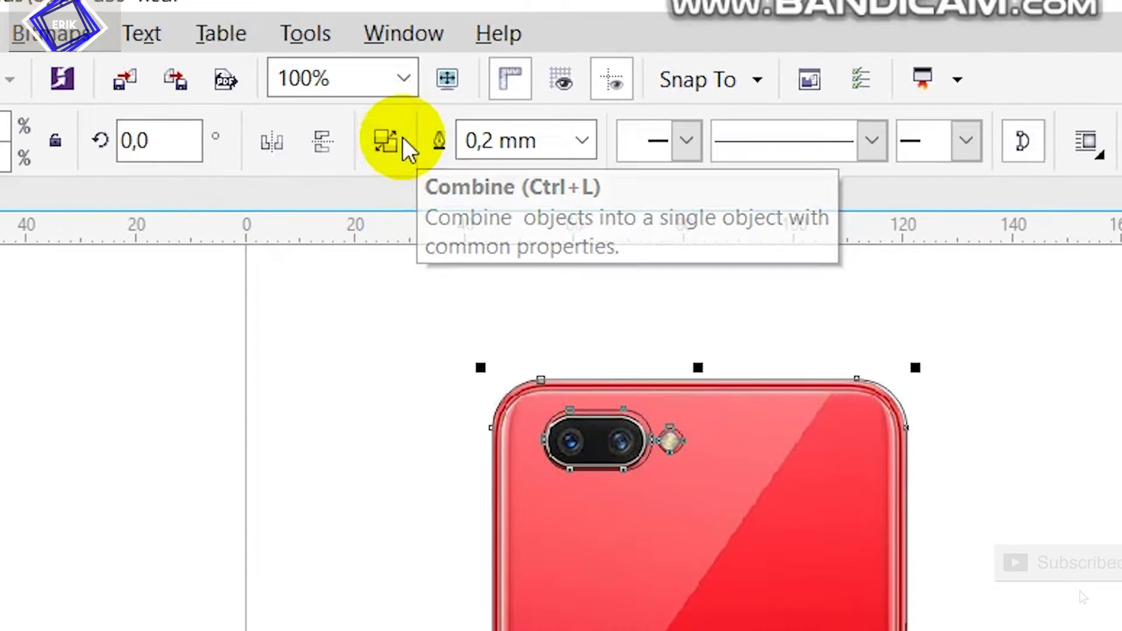
click(1102, 351)
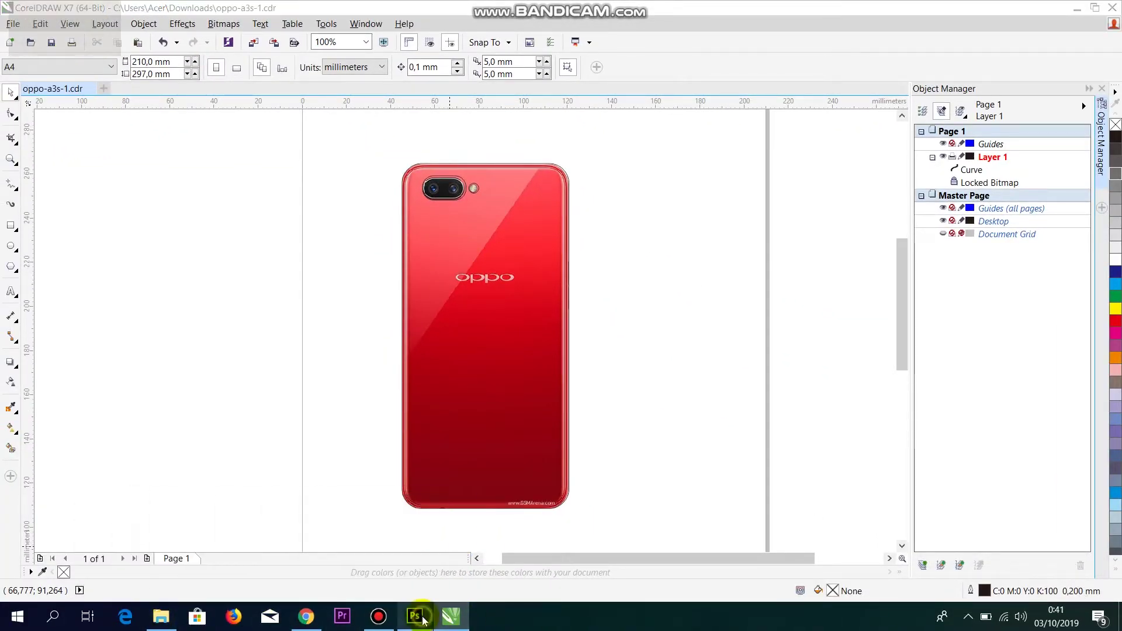
Step: Open nhung-hinh-anh-hoat-hinh-doremon-de-thuong-nhat-33 from Downloads in Photoshop and convert its background into a normal layer
click(415, 617)
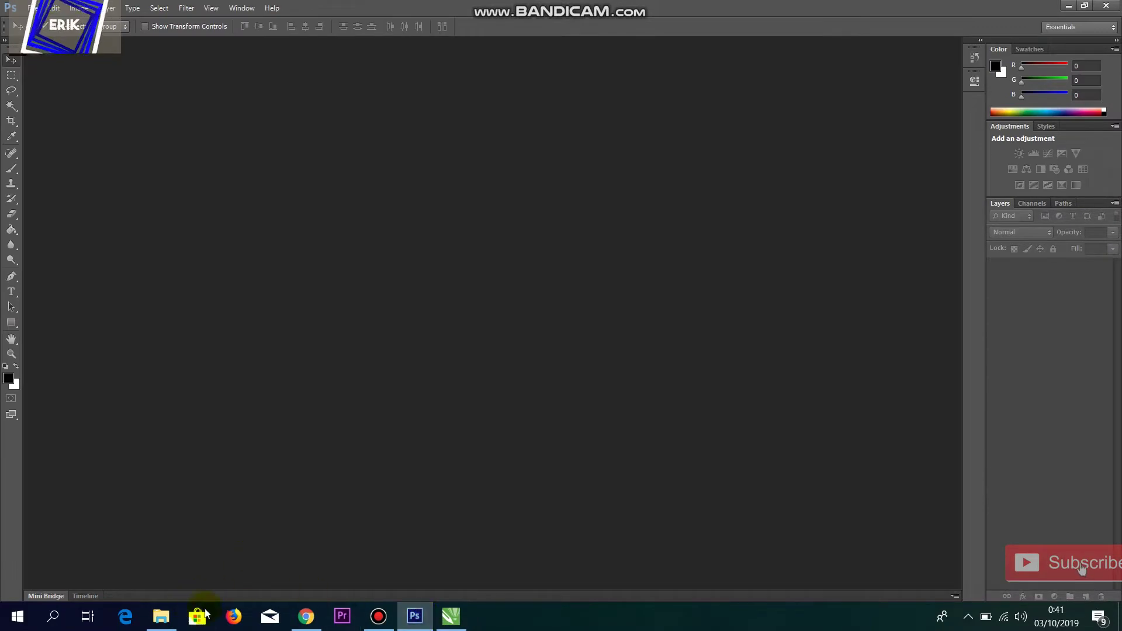
click(160, 616)
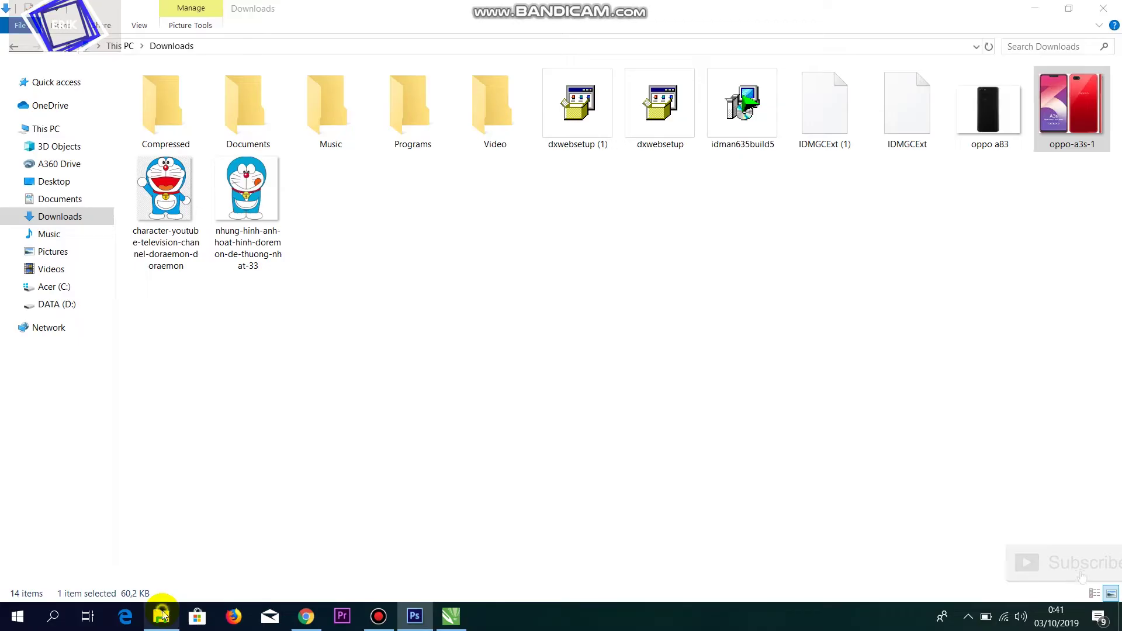
click(262, 206)
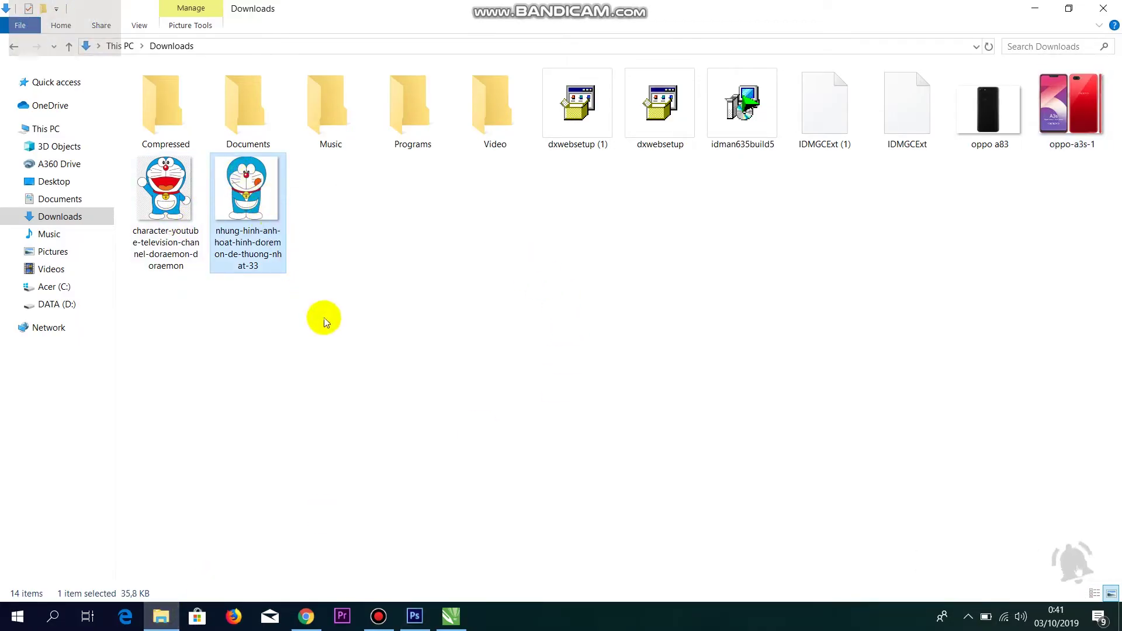
drag(324, 318, 441, 561)
drag(252, 252, 423, 397)
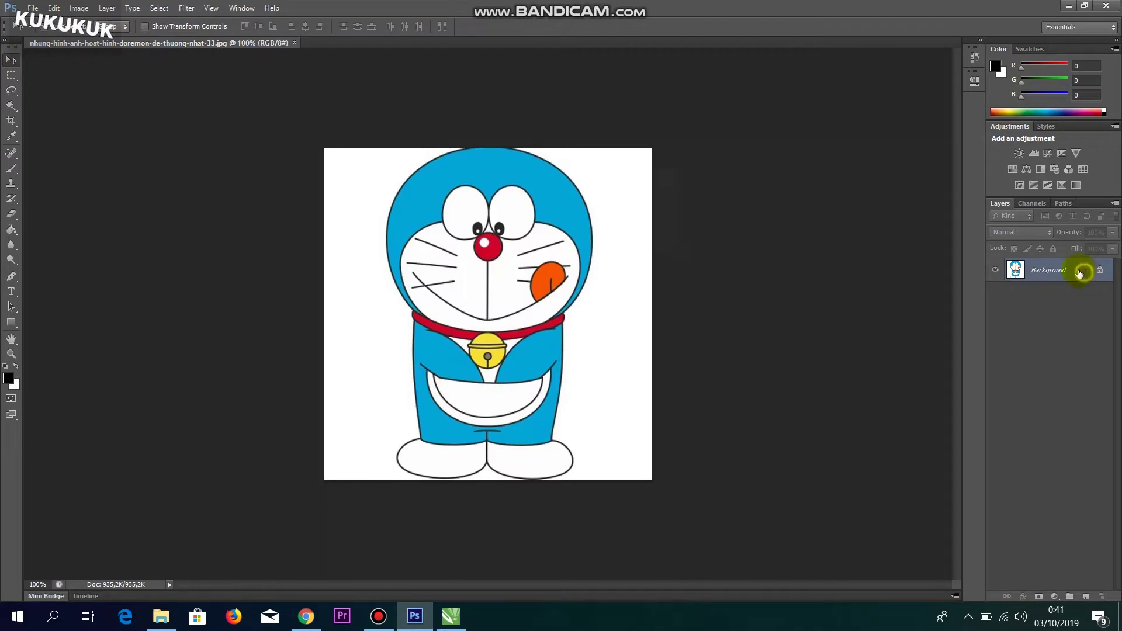
double_click(1080, 272)
click(658, 199)
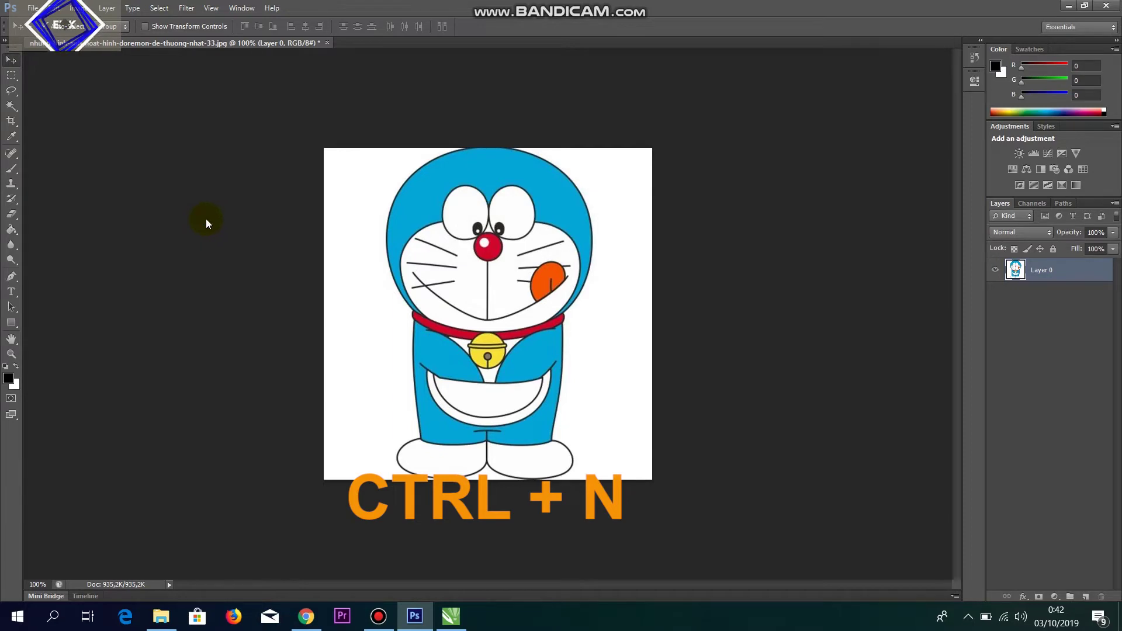
Step: Check the phone outline's size in CorelDRAW and create a new white Photoshop document, 76 x 157 mm at 500 pixels/inch
key(ctrl+n)
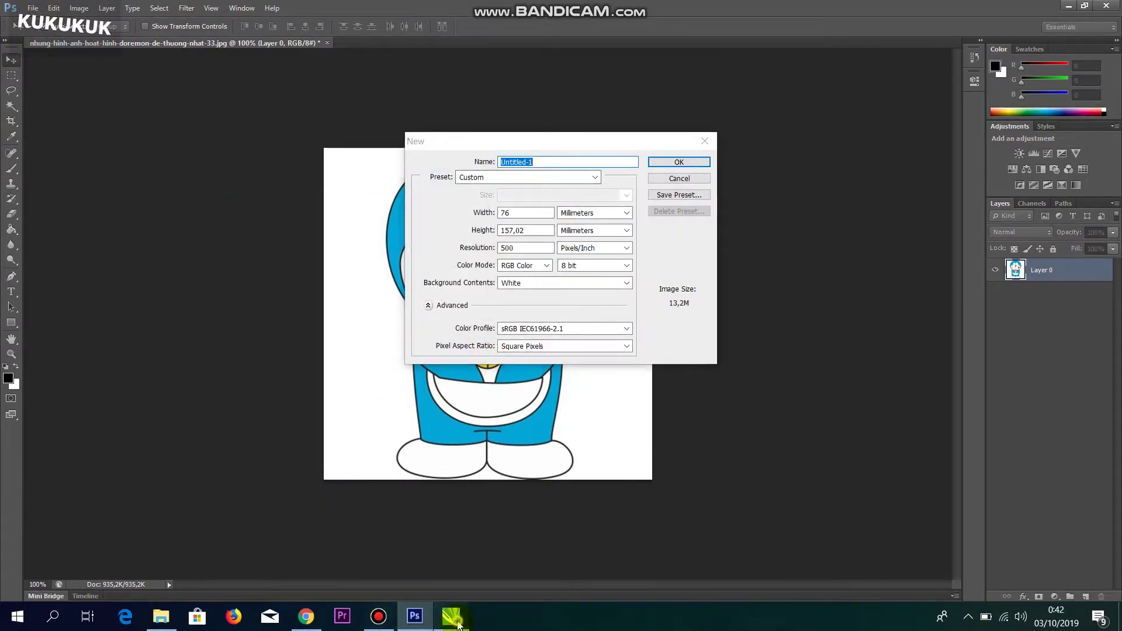
click(455, 620)
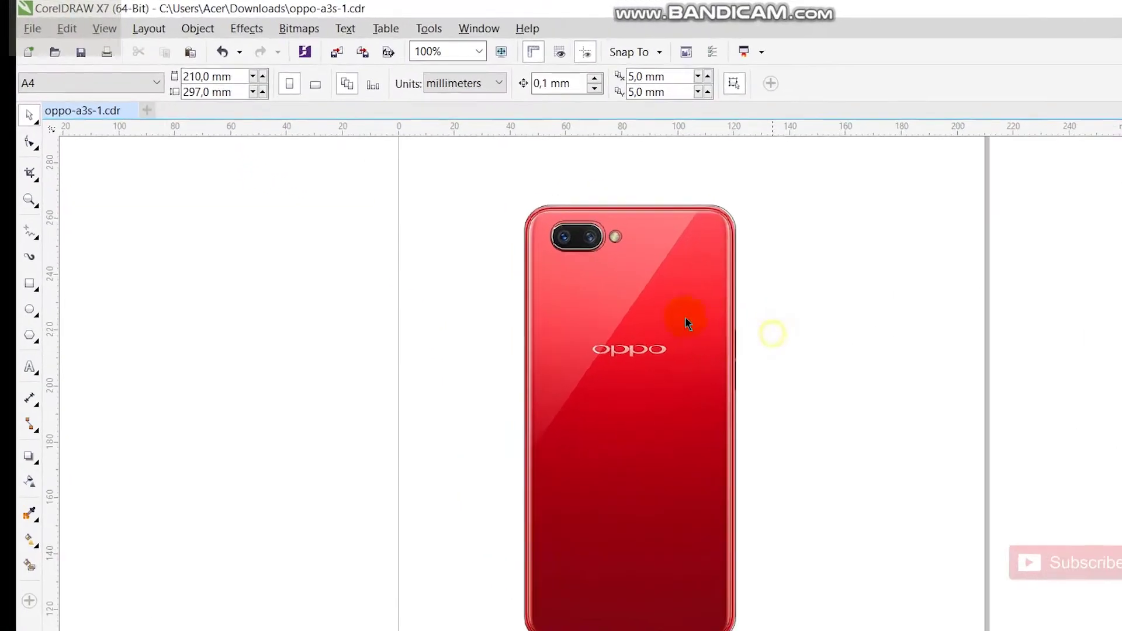
click(553, 253)
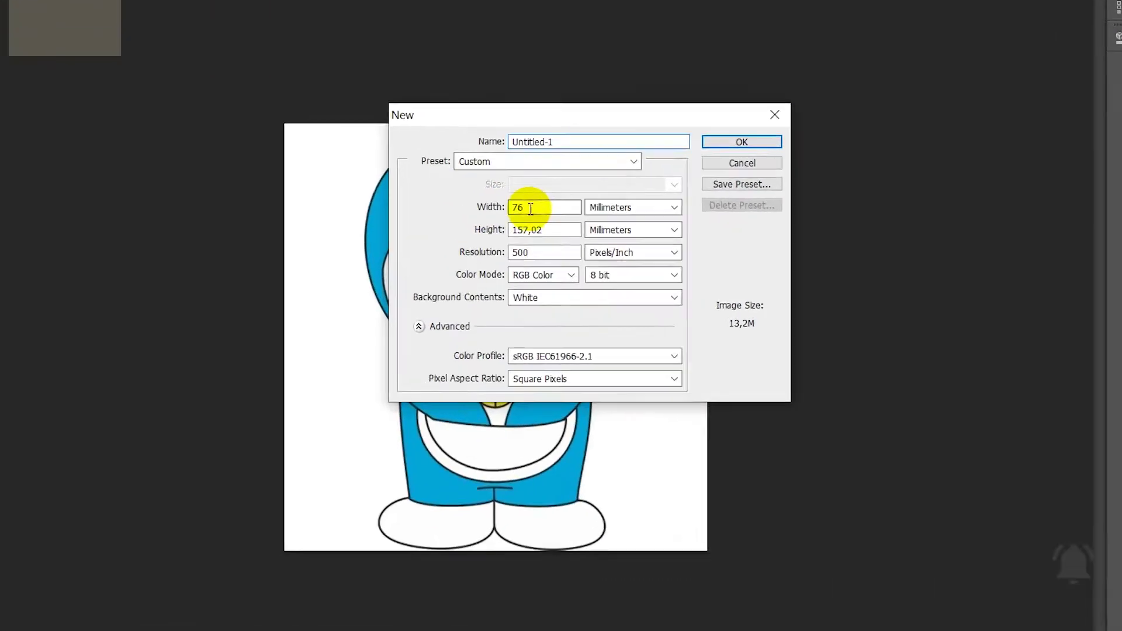
double_click(515, 212)
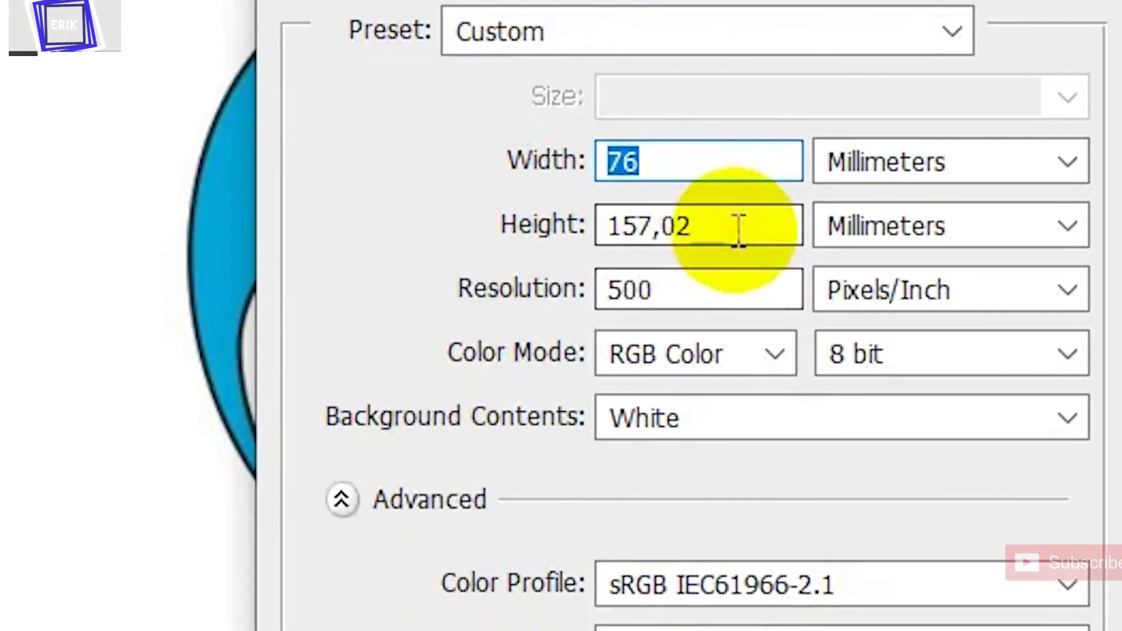
double_click(739, 231)
text(15)
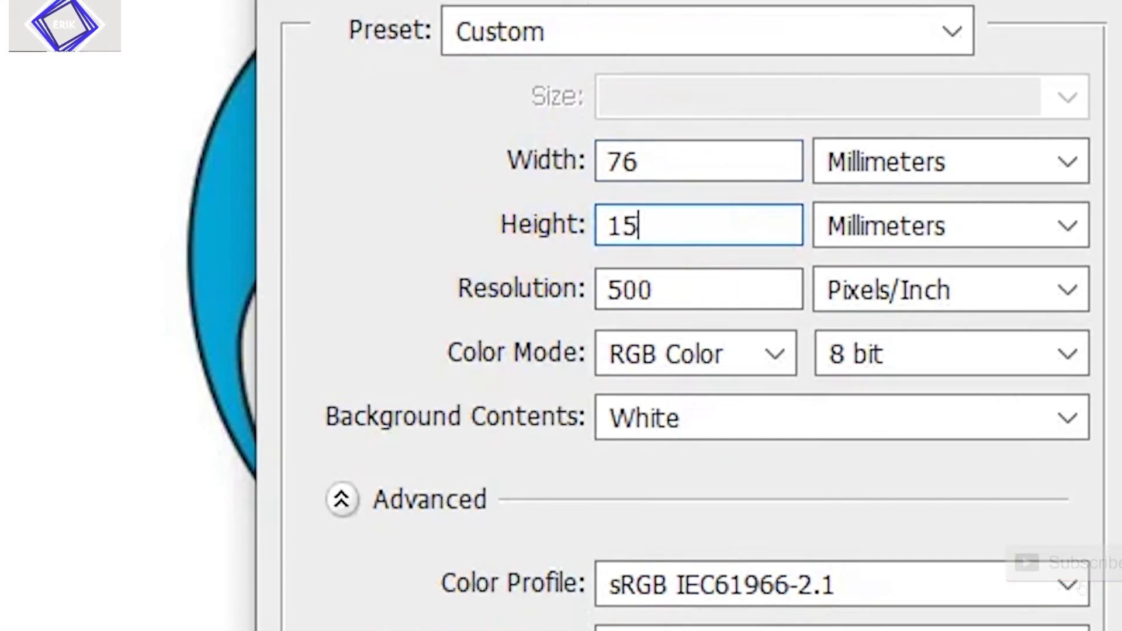
text(7)
click(703, 283)
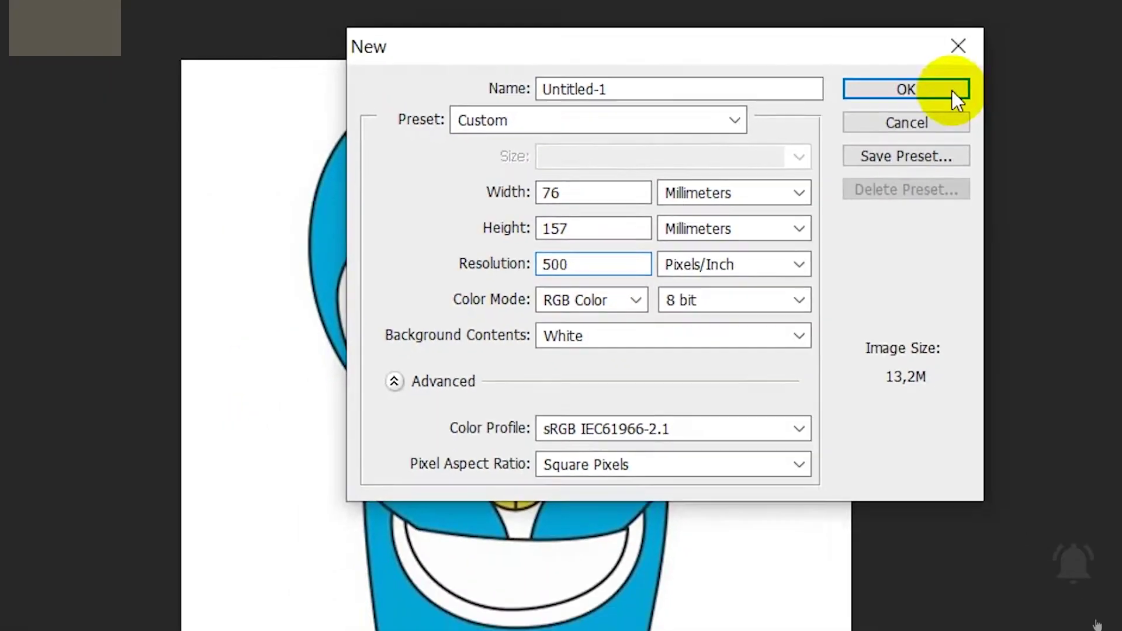
click(951, 90)
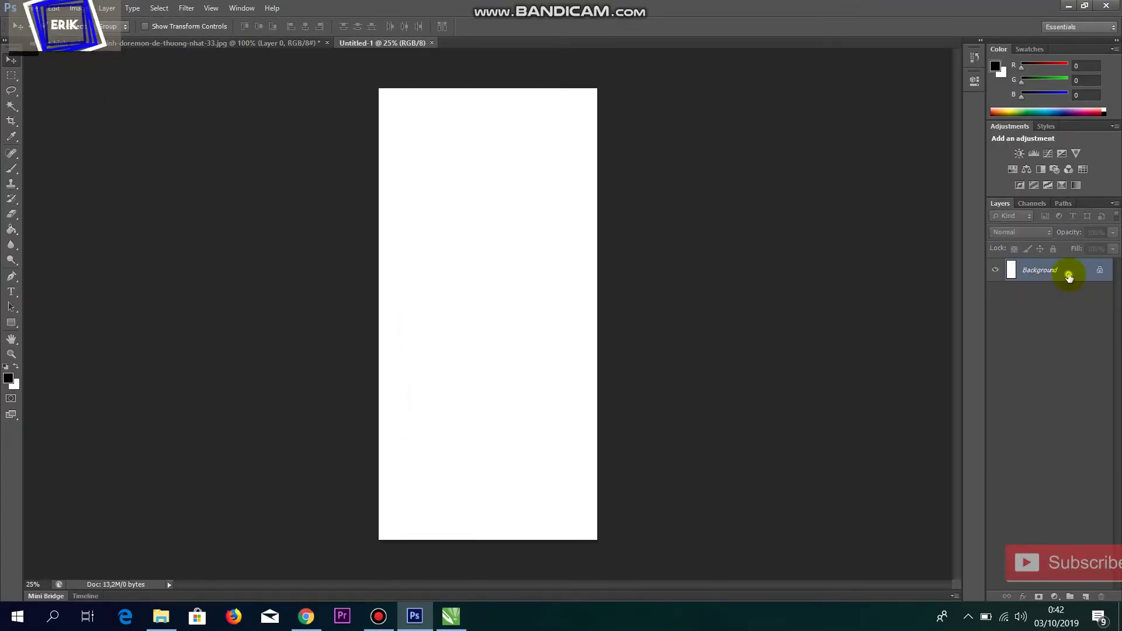
Step: Convert the new document's background into a normal layer and bring the Doraemon image into it as a separate layer
double_click(1069, 277)
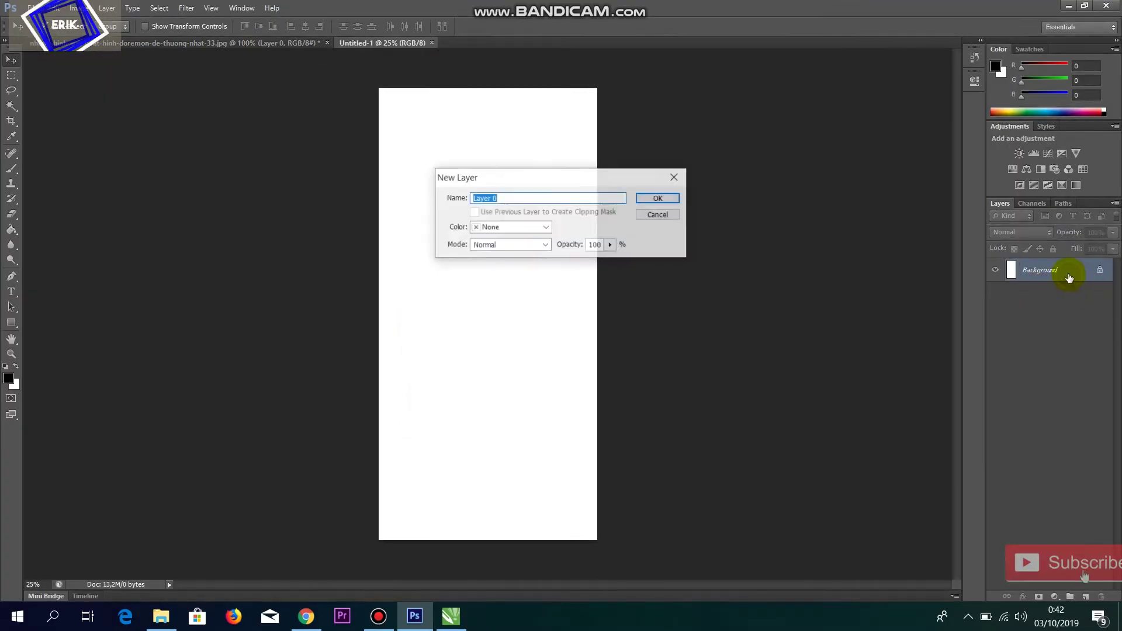
click(676, 199)
click(170, 43)
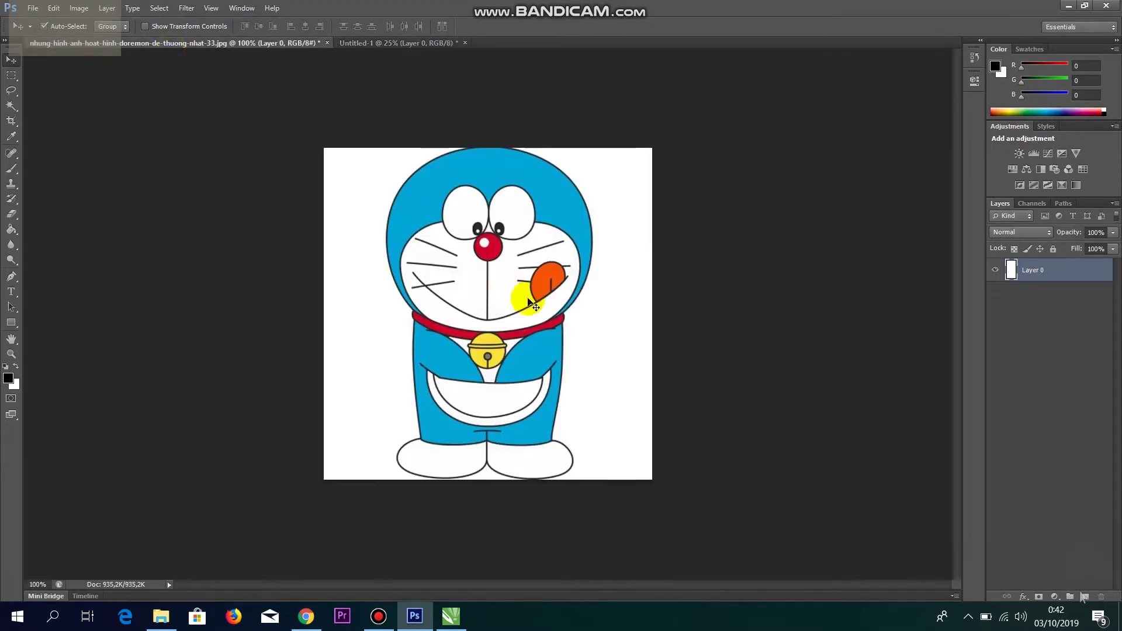
mouse_move(451, 209)
mouse_down()
mouse_move(406, 96)
mouse_move(412, 44)
mouse_move(402, 43)
mouse_move(442, 208)
mouse_up()
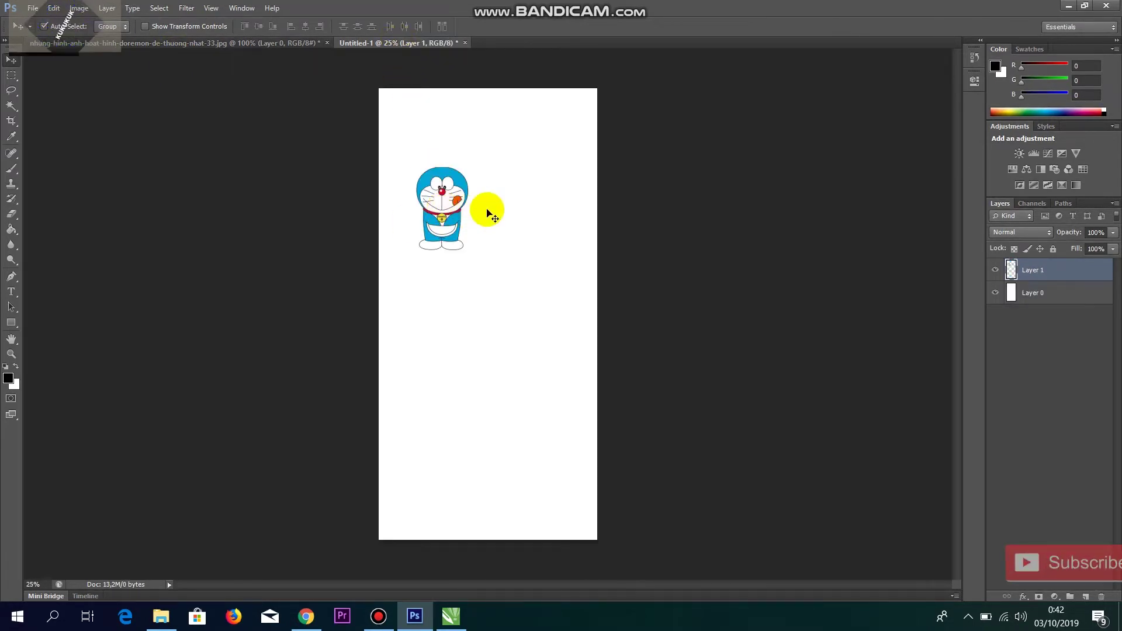
Step: Scale the Doraemon layer to about 398% and centre it across the width of the canvas, with its feet near the bottom
key(ctrl+t)
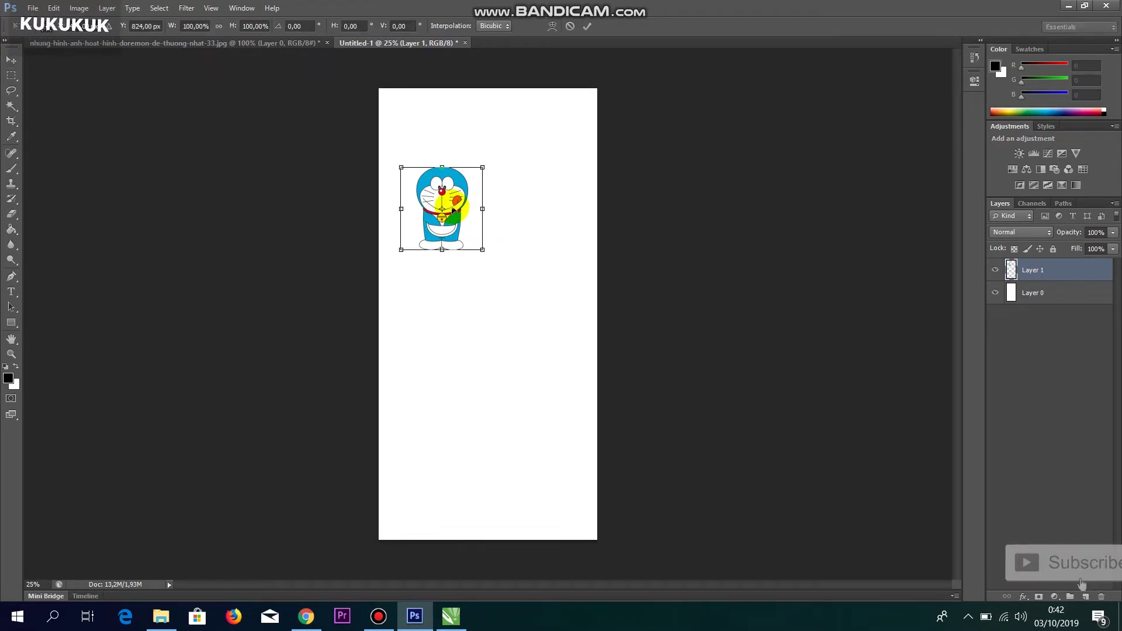
drag(453, 209, 431, 135)
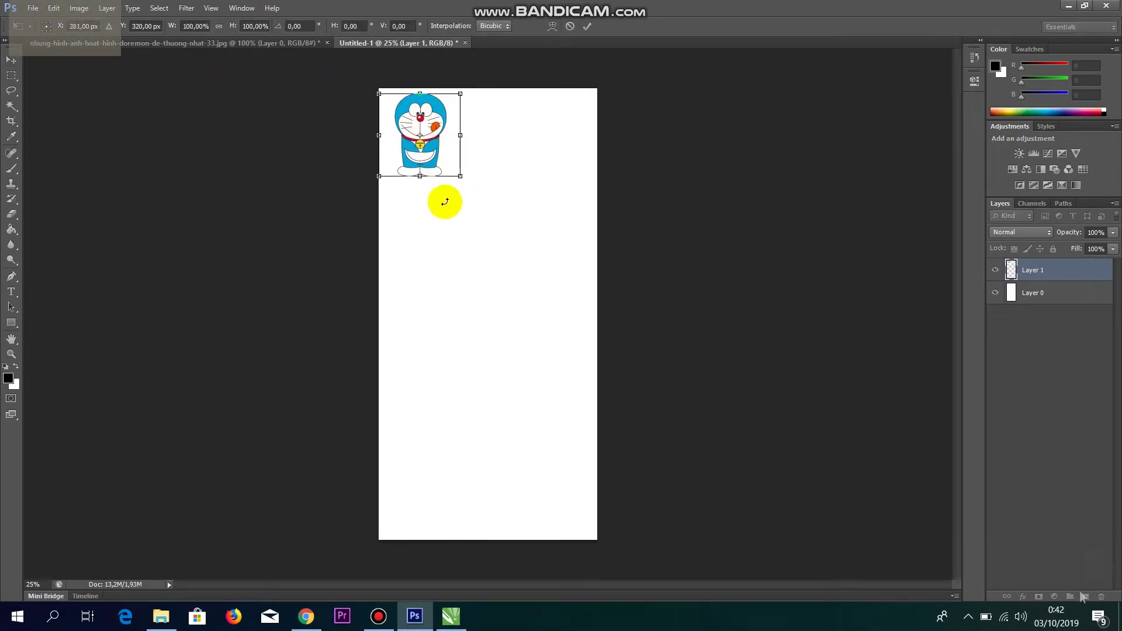
drag(504, 270, 604, 363)
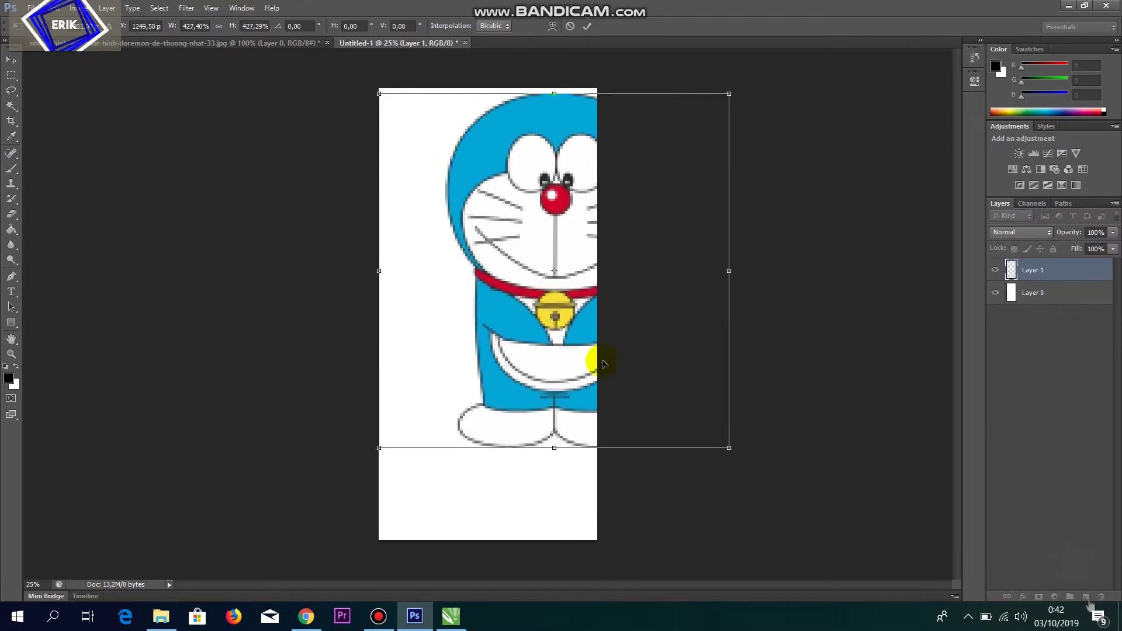
drag(572, 284, 533, 332)
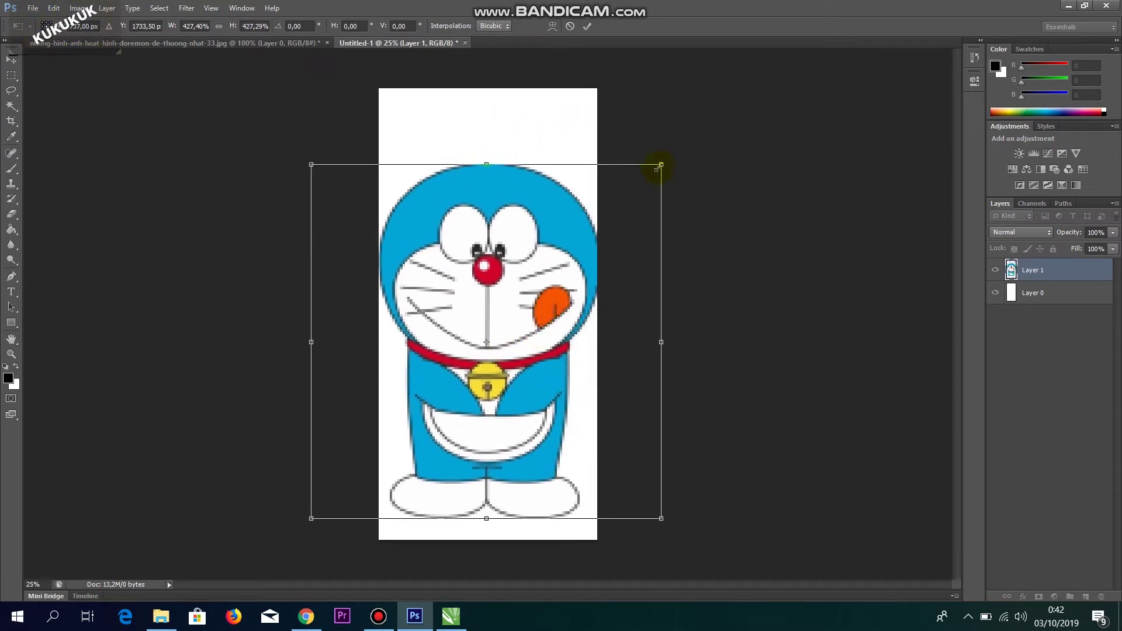
drag(659, 164, 621, 221)
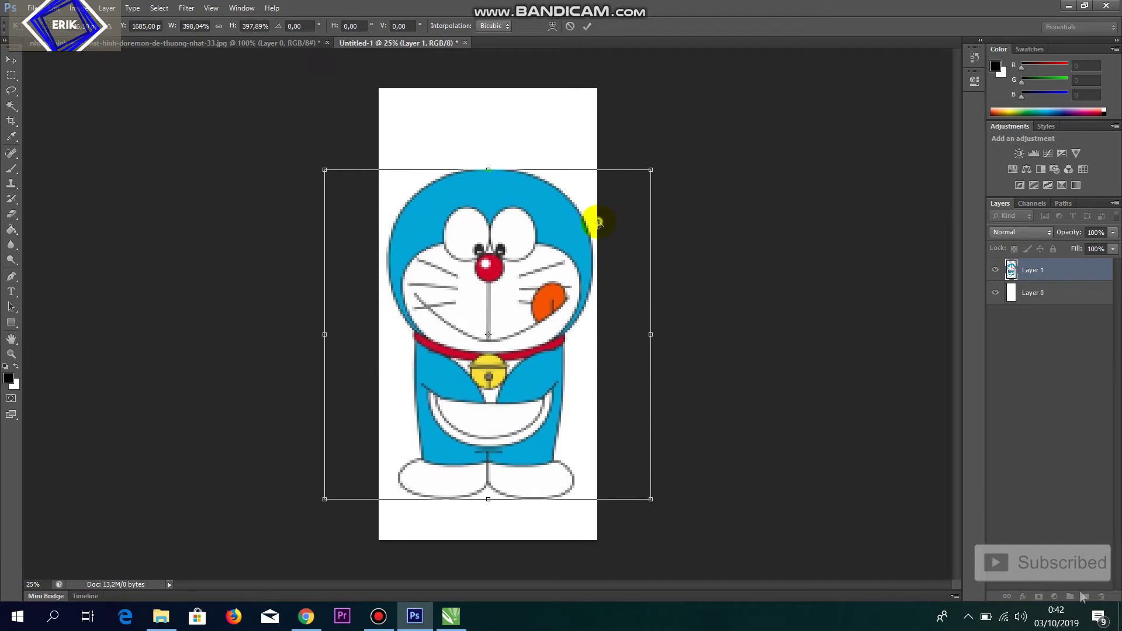
key(Return)
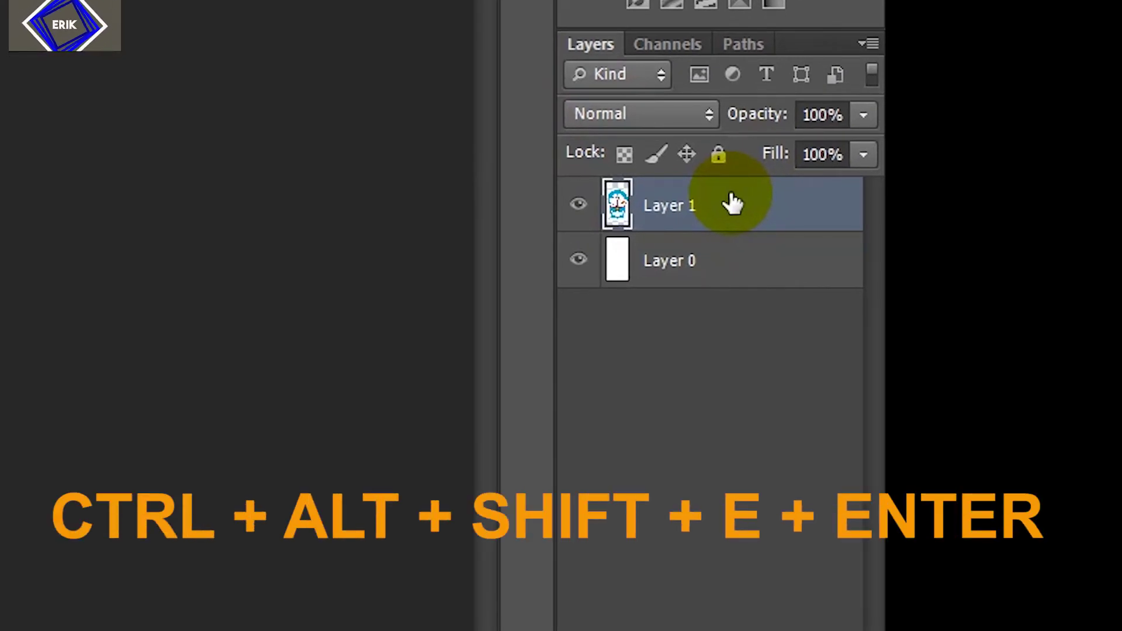
Step: Stamp the visible layers into a new merged layer and bring it into the oppo-a3s-1 drawing in CorelDRAW
key(ctrl+alt+shift+e)
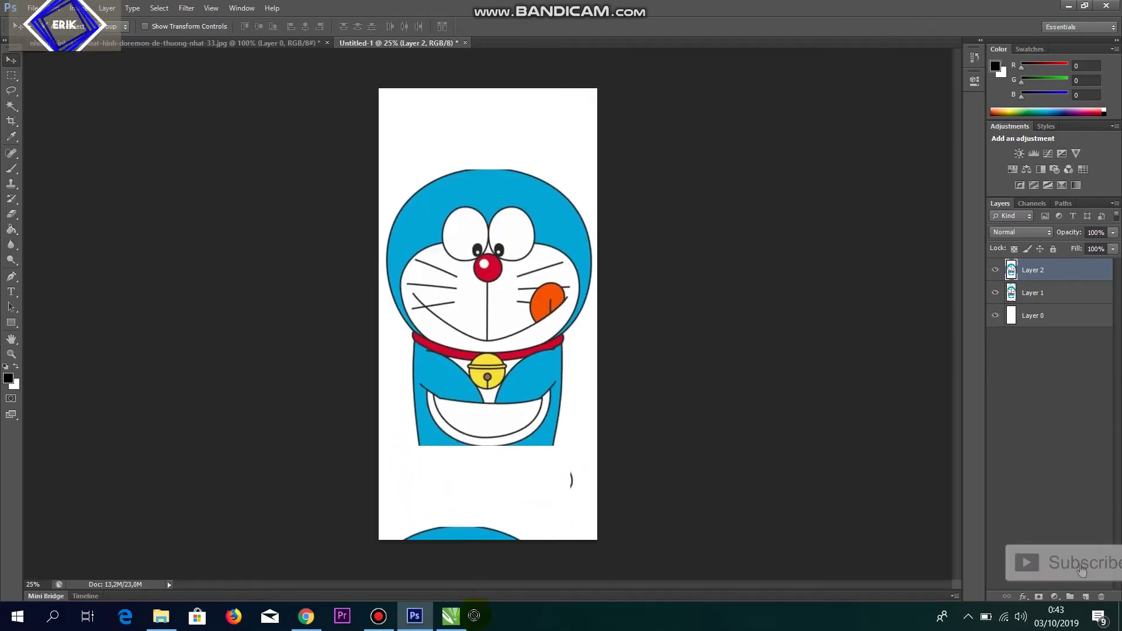
click(451, 617)
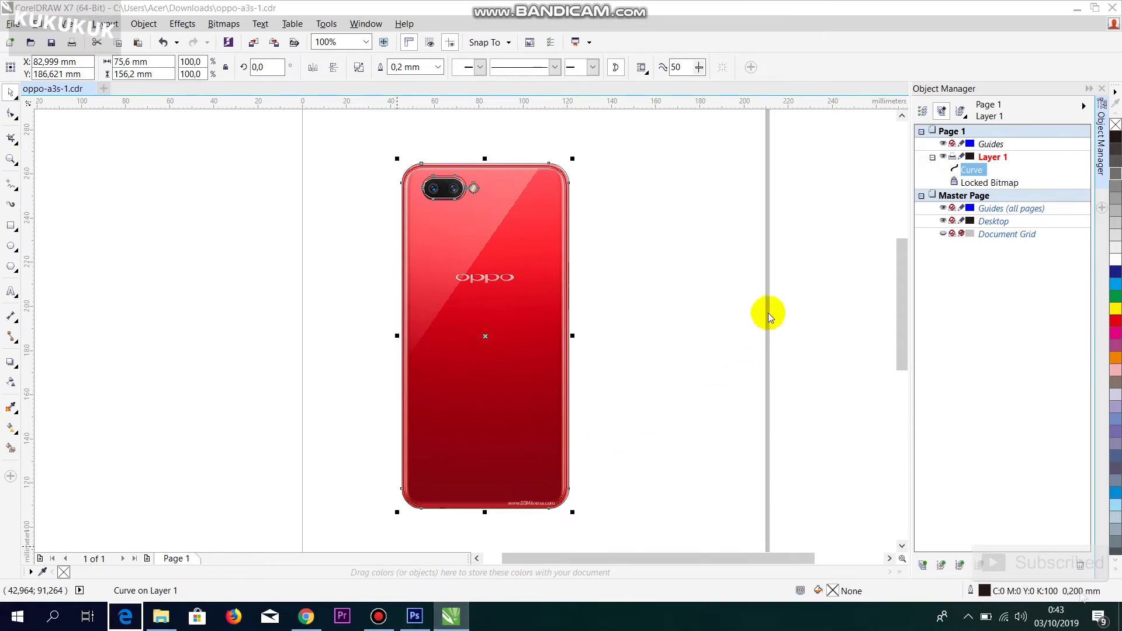
right_click(451, 618)
click(523, 585)
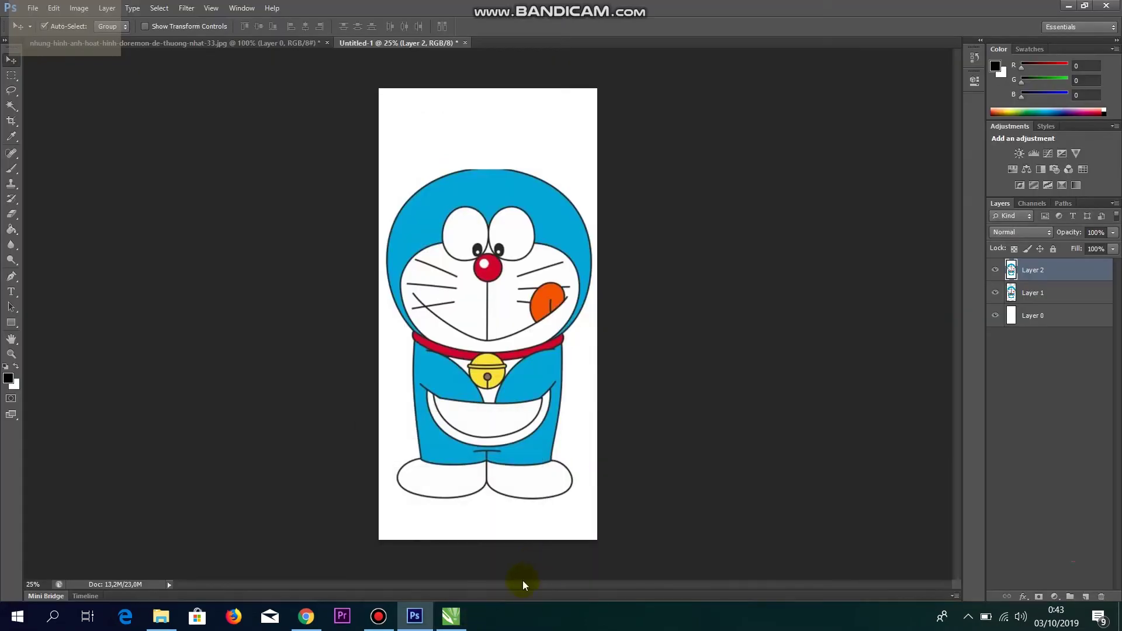
drag(495, 200, 748, 293)
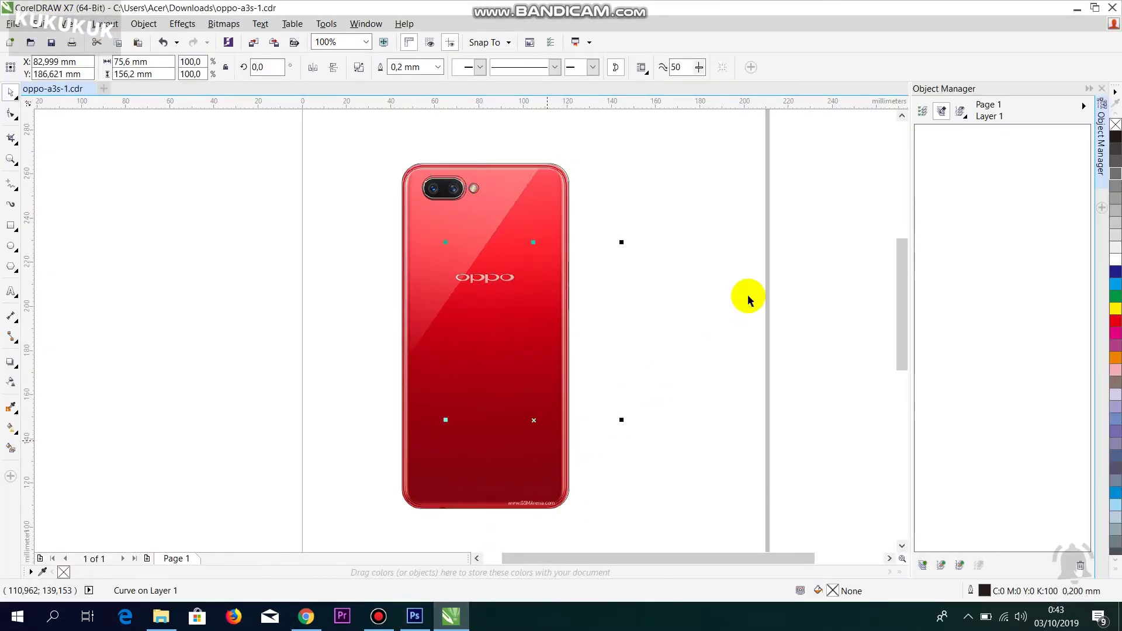
Step: Move the phone outline with its camera cutouts off the red phone photo to the empty area beyond the Doraemon bitmap
click(461, 215)
scroll(444, 219, down, 2)
drag(440, 221, 783, 257)
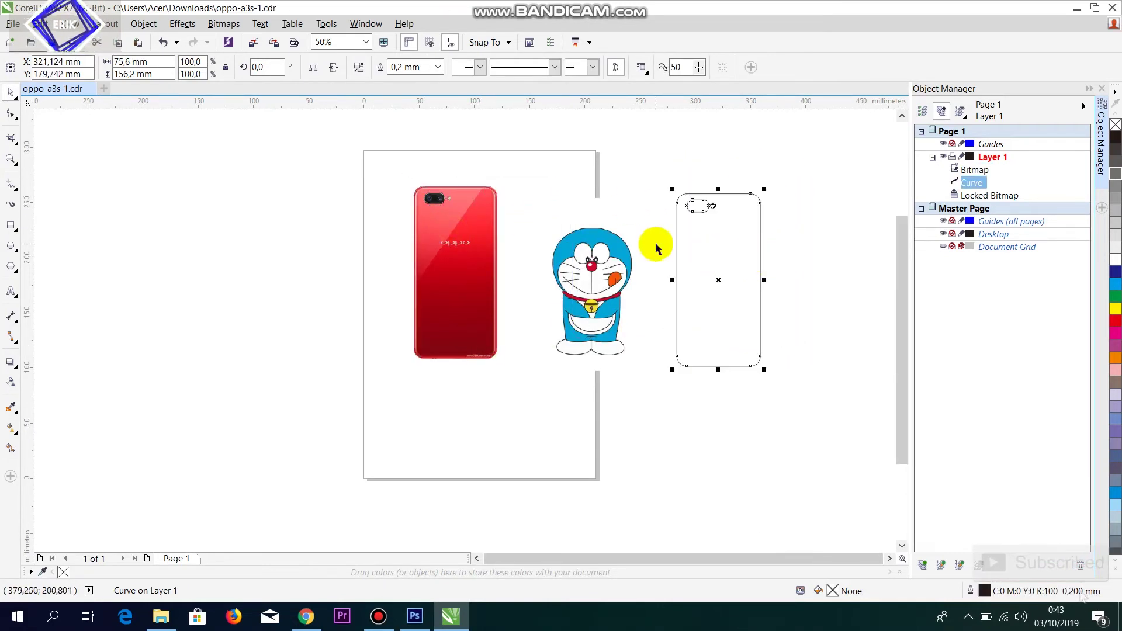
scroll(760, 229, up, 3)
scroll(624, 210, down, 1)
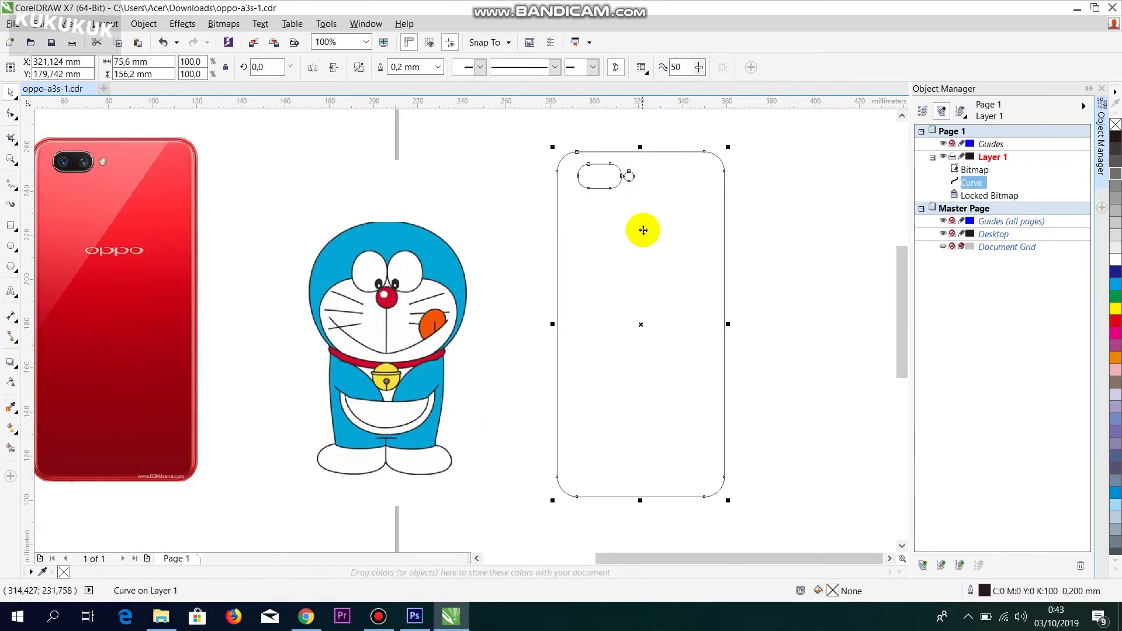
drag(643, 229, 658, 290)
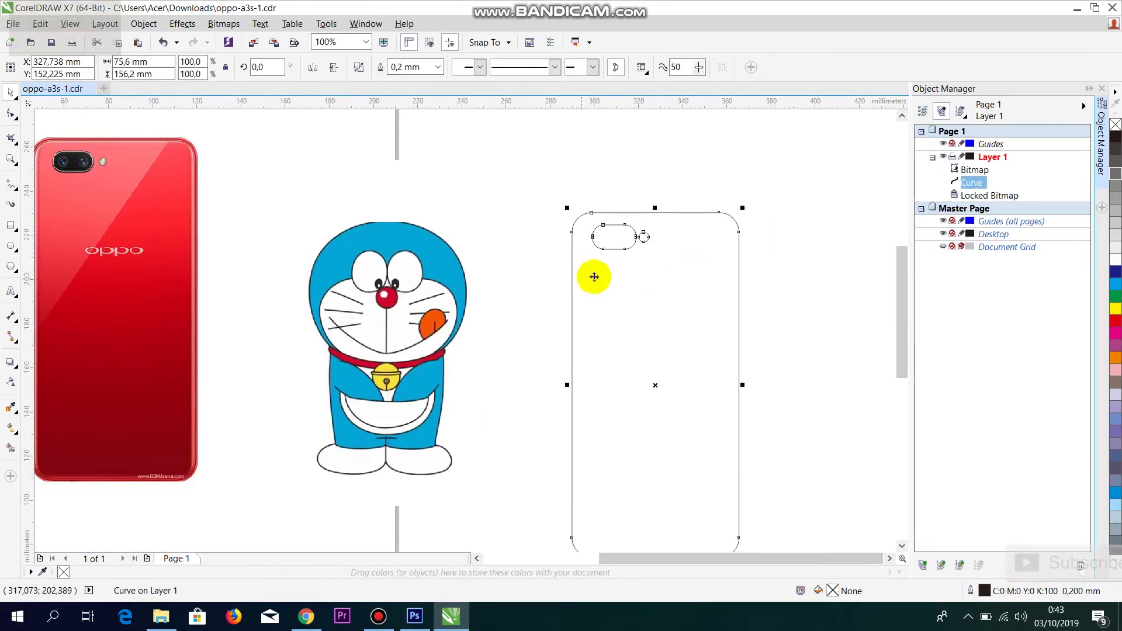
Step: PowerClip the Doraemon bitmap inside the phone outline
scroll(390, 234, down, 2)
click(401, 244)
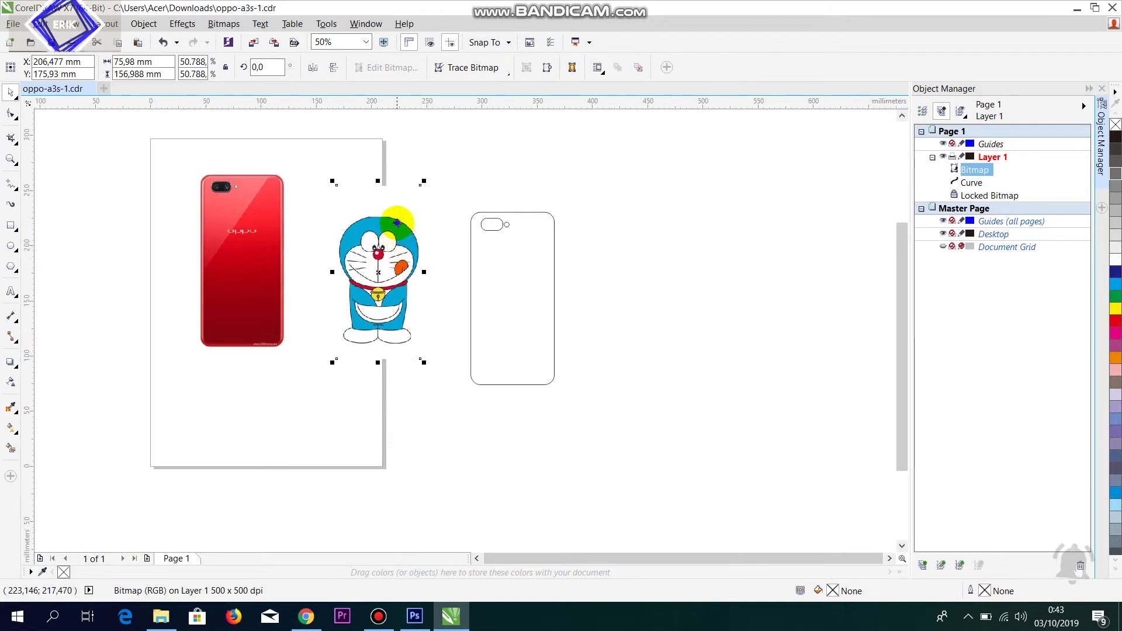
right_click(397, 223)
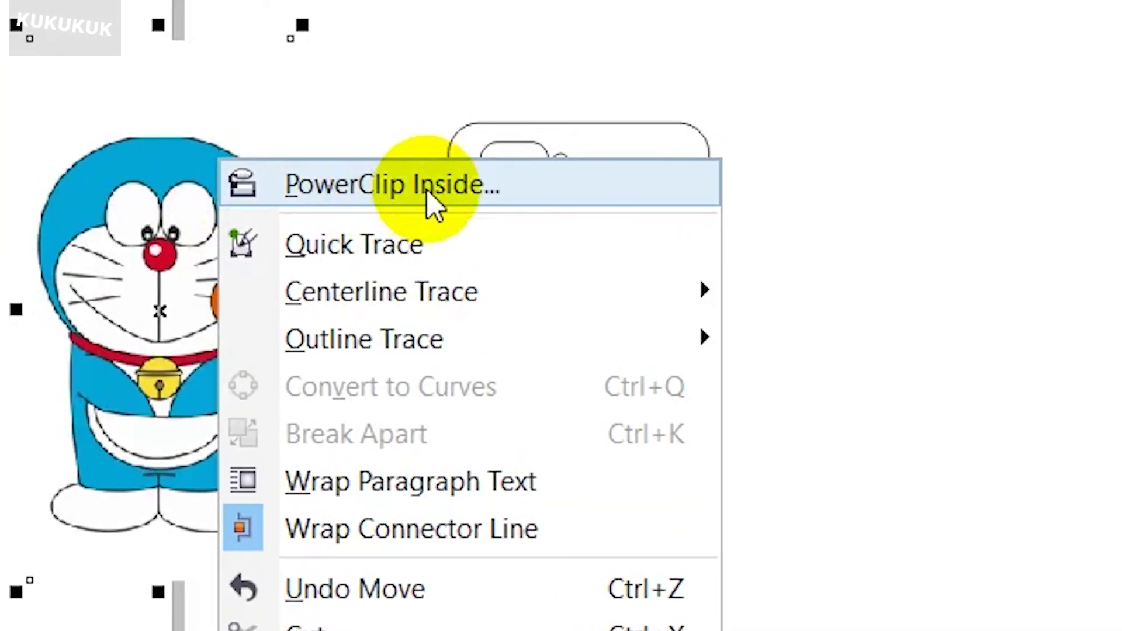
click(430, 185)
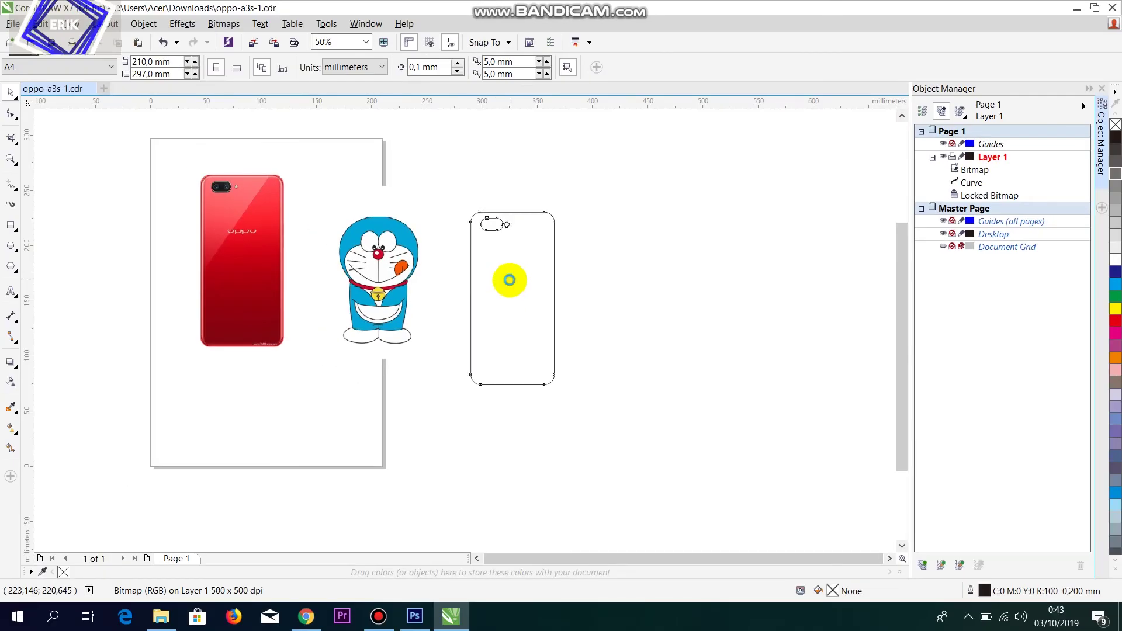
click(509, 280)
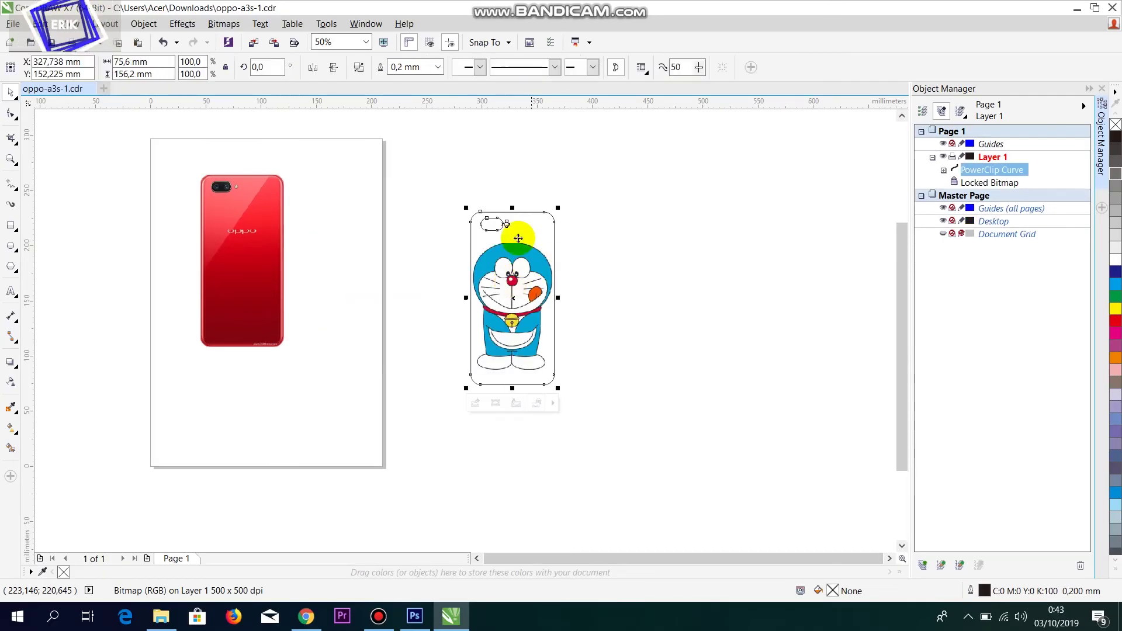
Step: Examine the clipped Doraemon skin, checking the camera cutouts up close and the whole design beside the phone photo
scroll(511, 234, up, 2)
scroll(472, 222, down, 1)
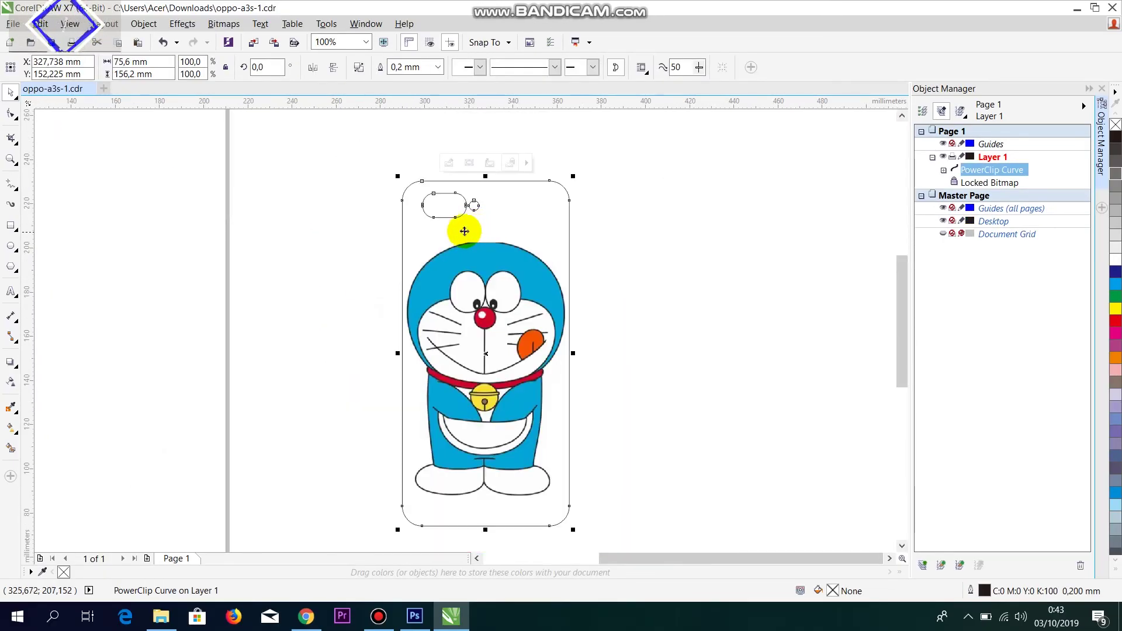
scroll(464, 232, up, 1)
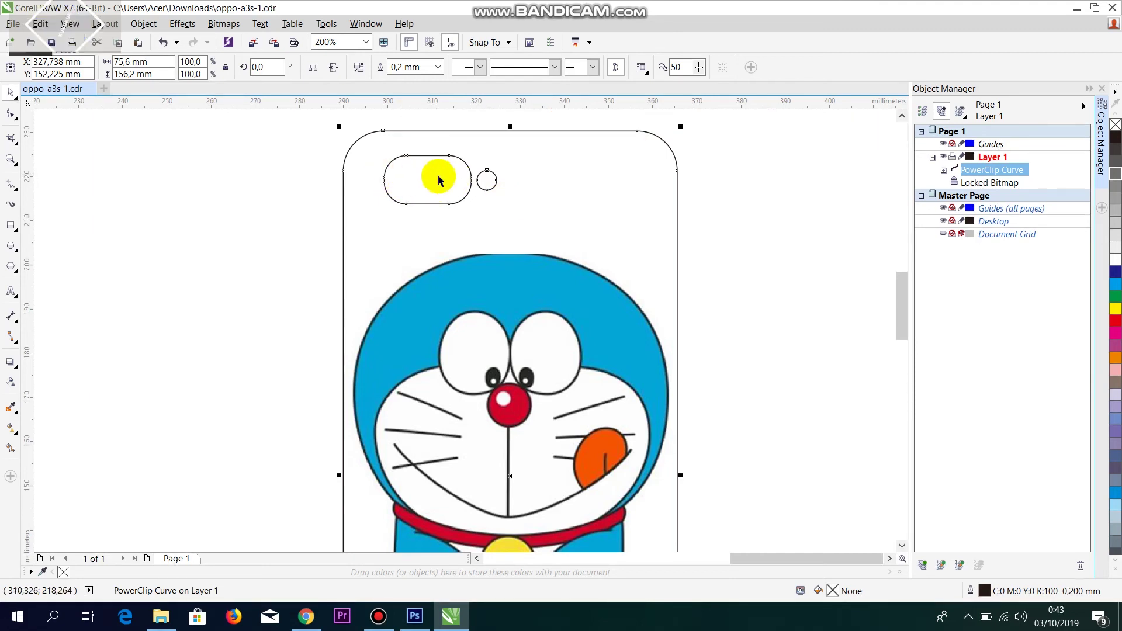
scroll(351, 202, down, 1)
click(597, 216)
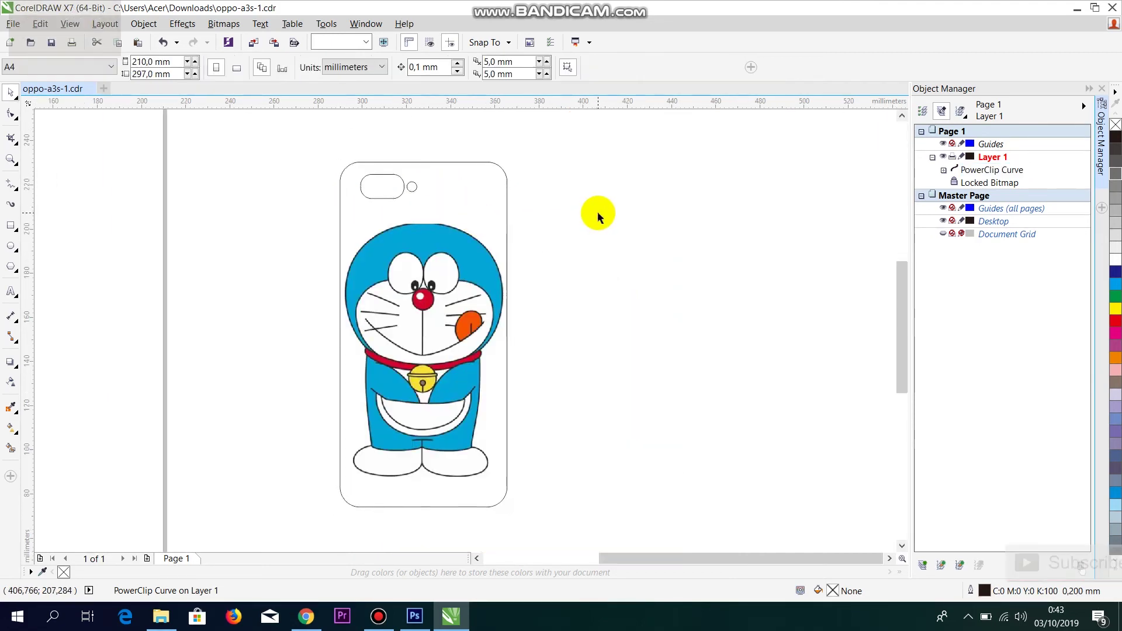
scroll(513, 200, down, 2)
scroll(492, 209, up, 1)
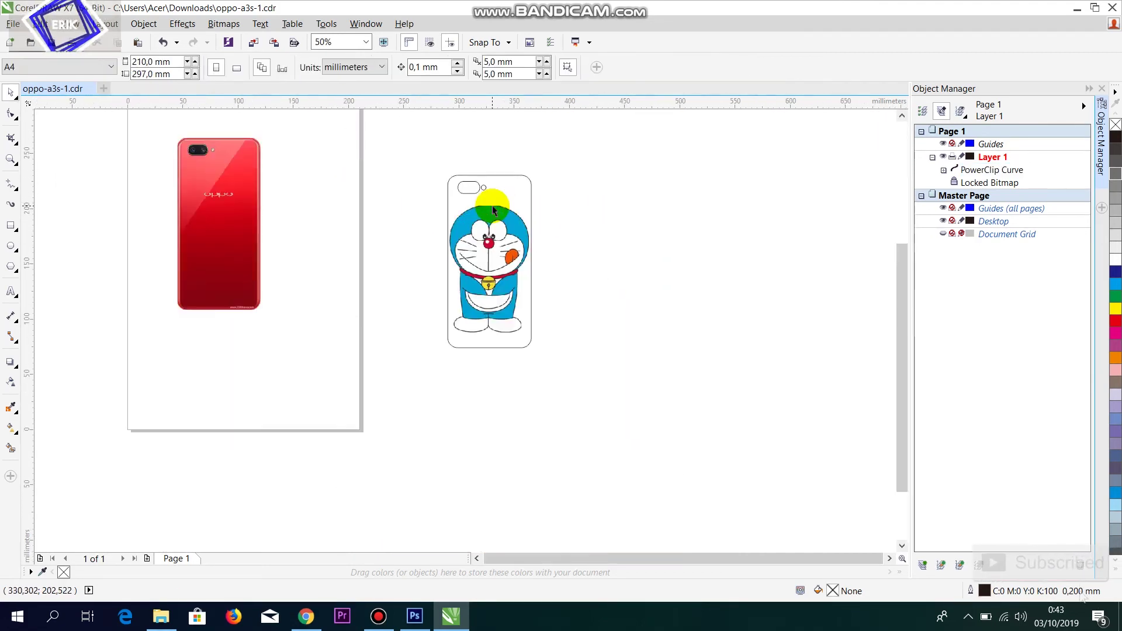